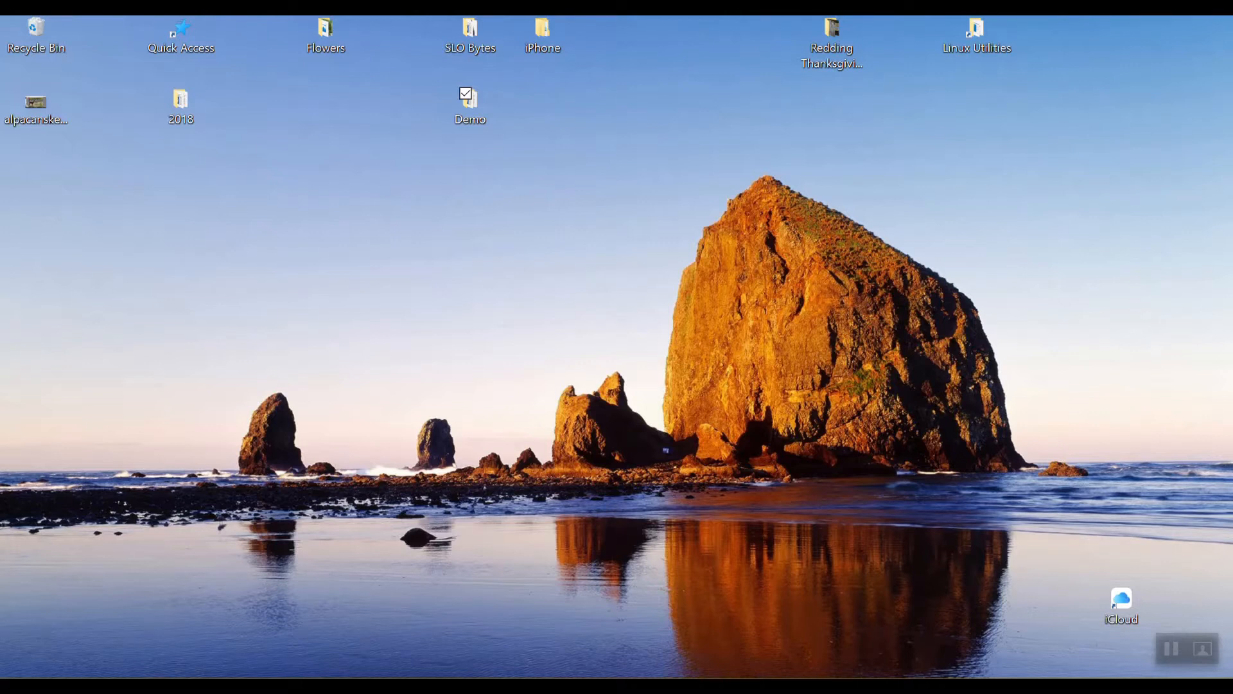
Open the blank Word document and insert a table with seven columns and five rows.
{"action": "mouse_move", "coordinate": [324, 645]}
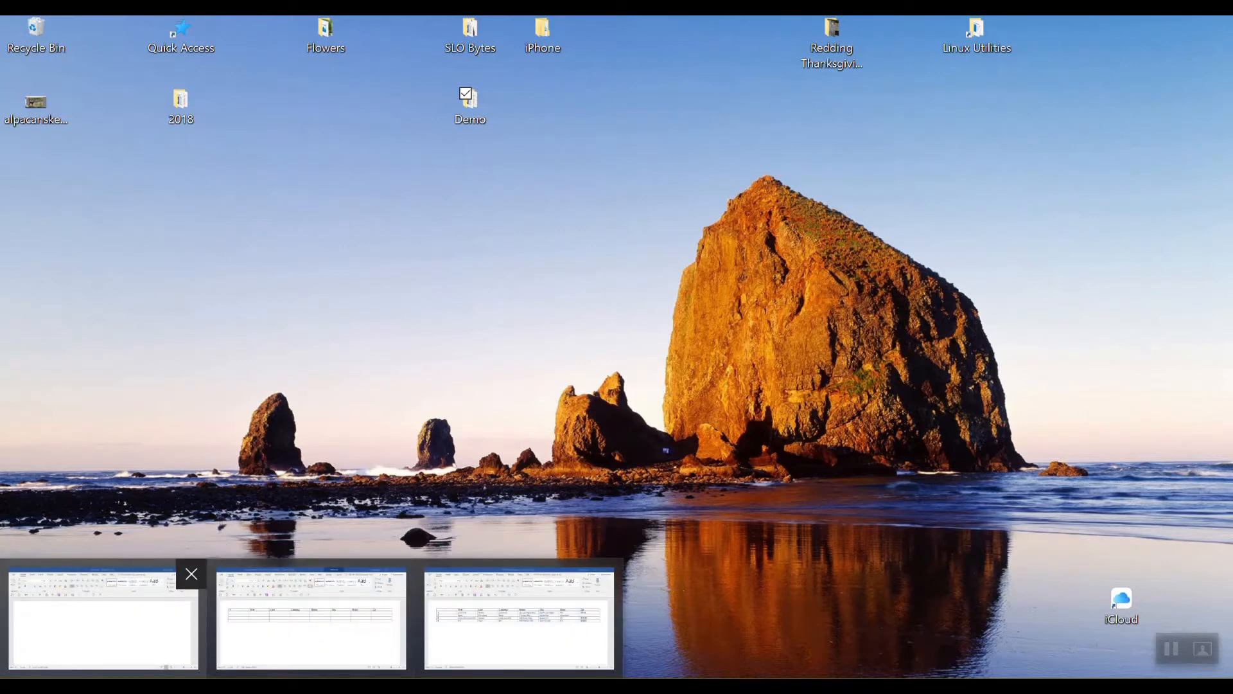
{"action": "left_click", "coordinate": [103, 617]}
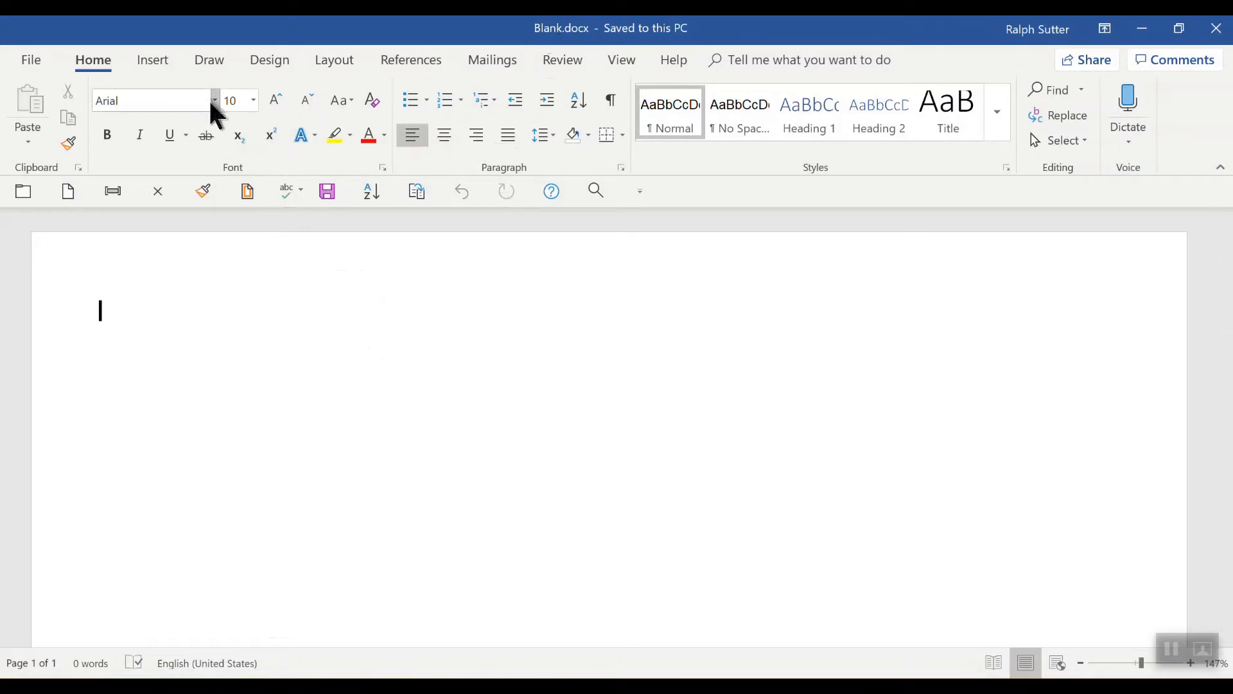
{"action": "left_click", "coordinate": [155, 57]}
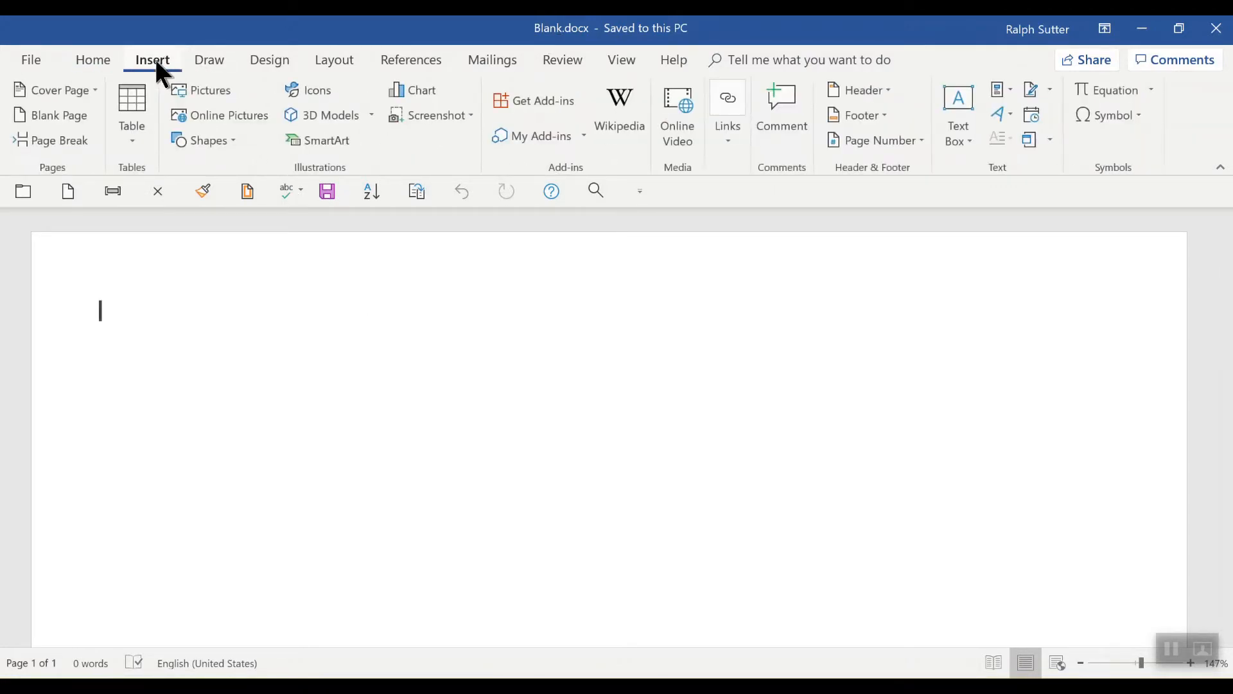
{"action": "left_click", "coordinate": [132, 96]}
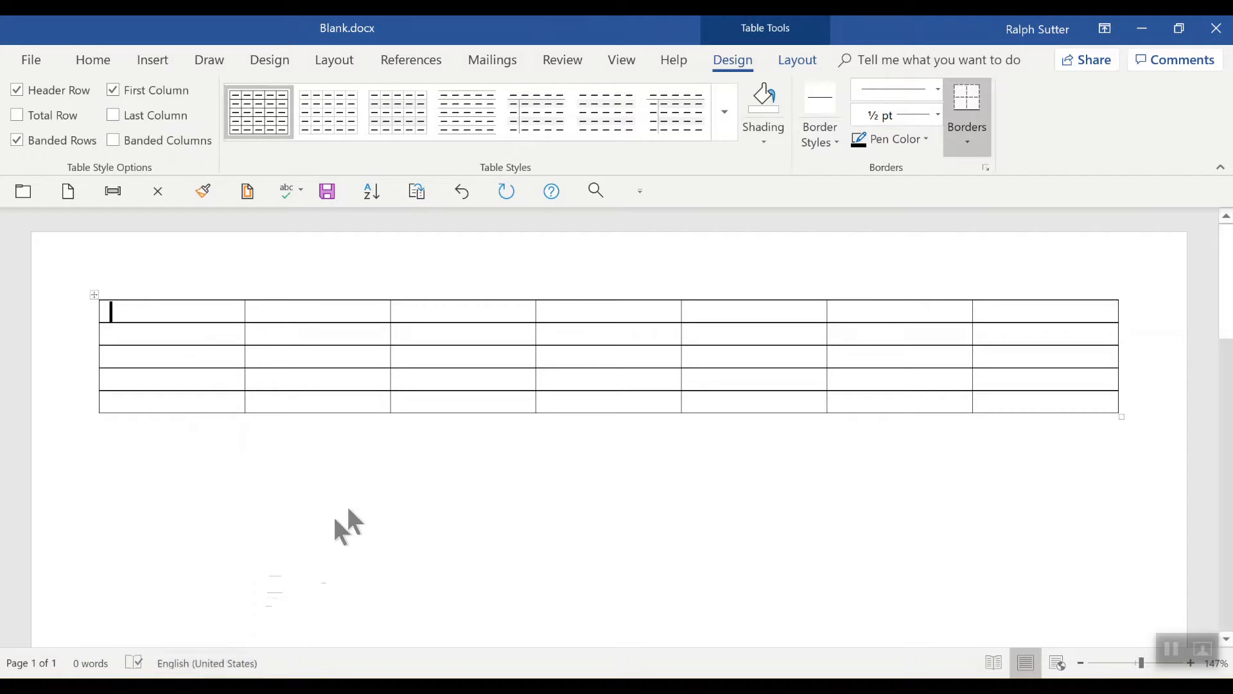
Place the cursor in the first row's second cell, and switch to the open document whose table has only column titles.
{"action": "left_click", "coordinate": [316, 315]}
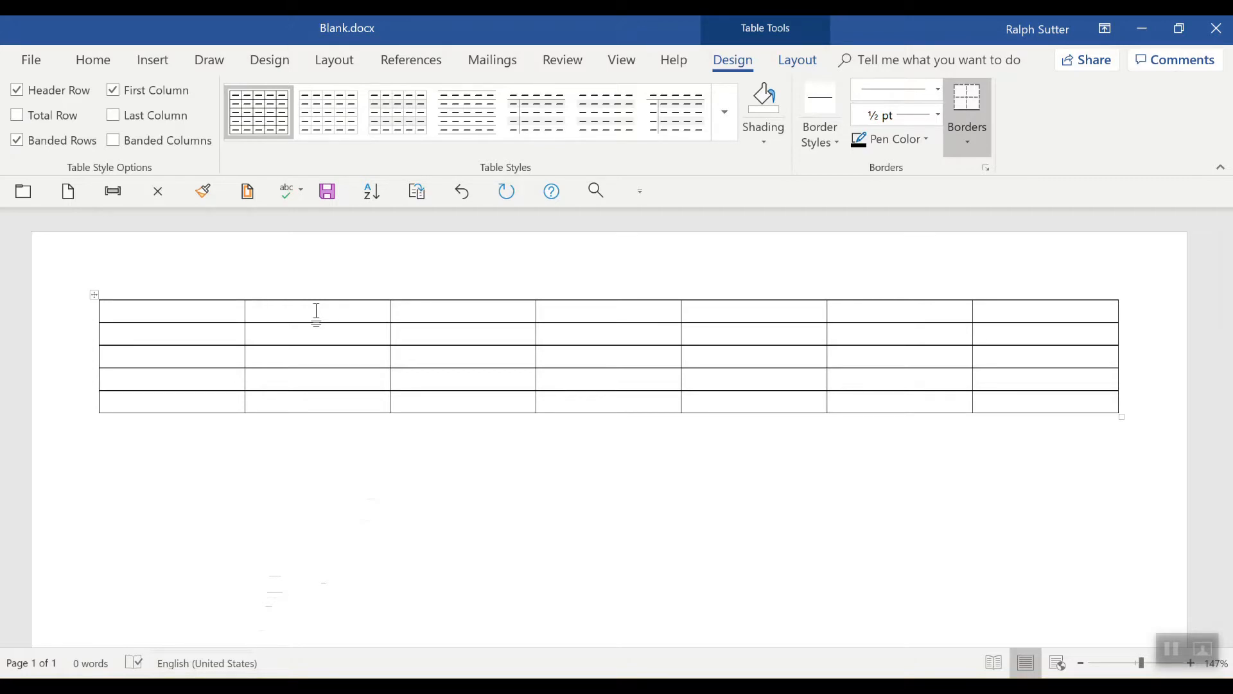
{"action": "mouse_move", "coordinate": [313, 686]}
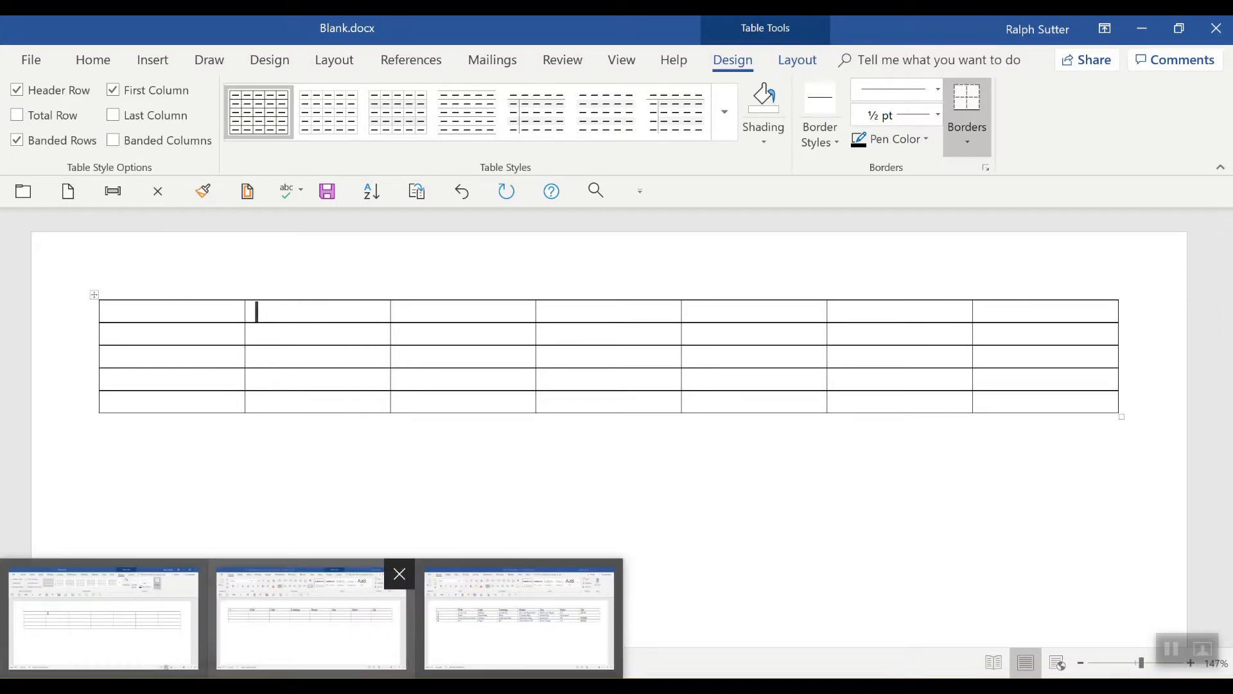
{"action": "left_click", "coordinate": [312, 616]}
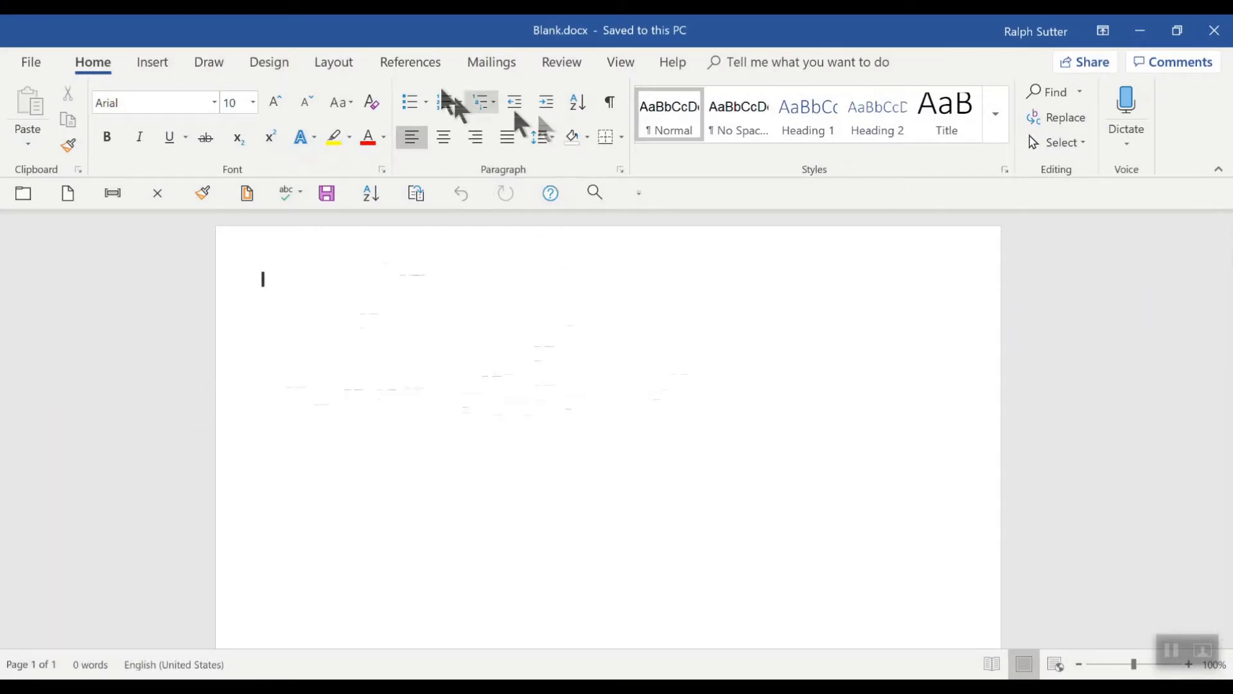
Start the Step-by-Step Mail Merge Wizard in the blank document with Letters as the document type, and advance to choosing the starting document.
{"action": "left_click", "coordinate": [478, 64]}
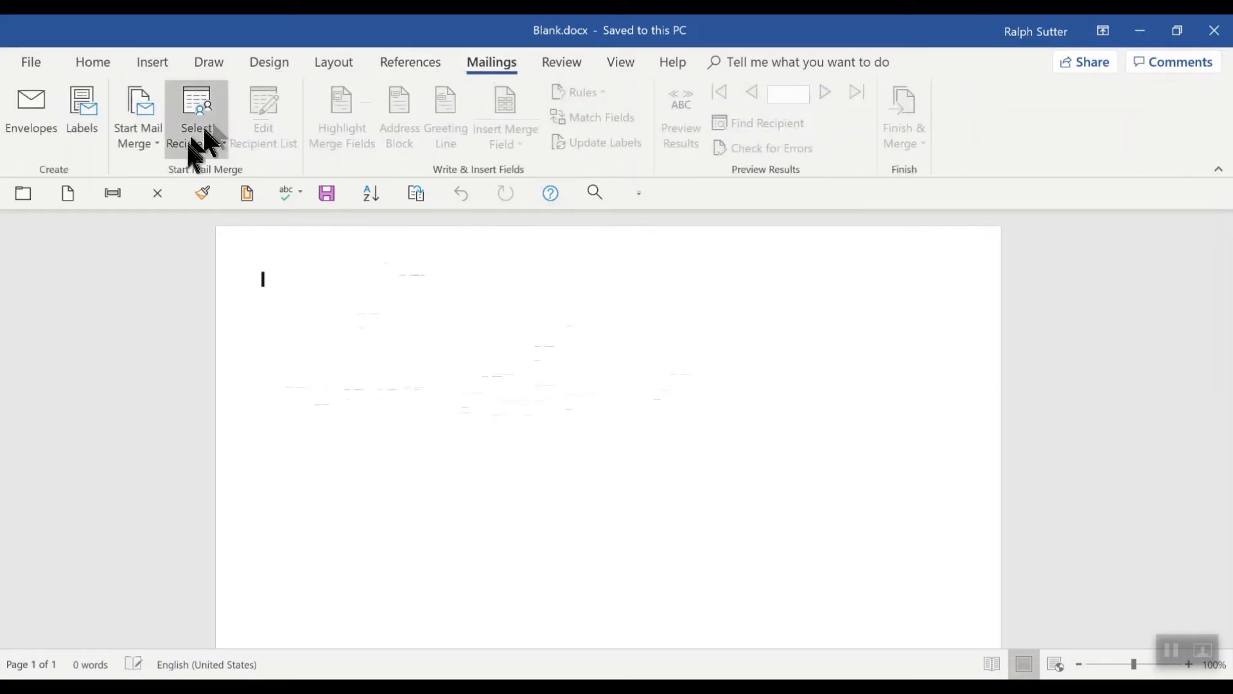
{"action": "left_click", "coordinate": [154, 141]}
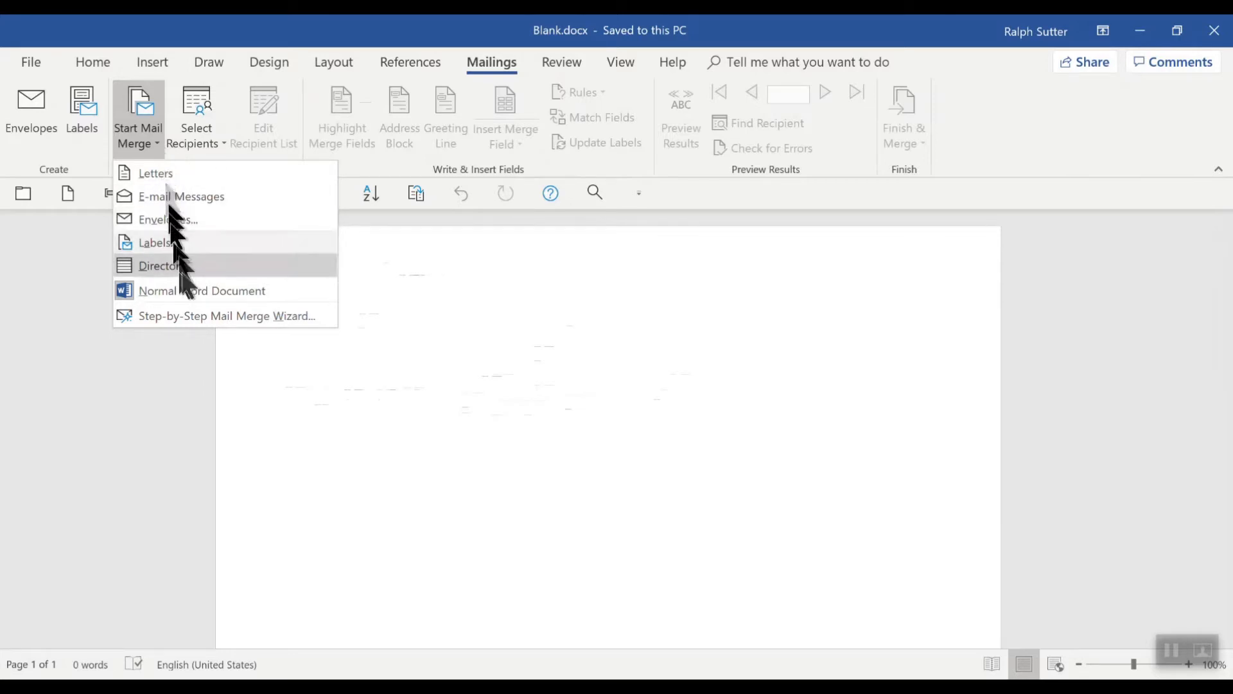
{"action": "left_click", "coordinate": [185, 318]}
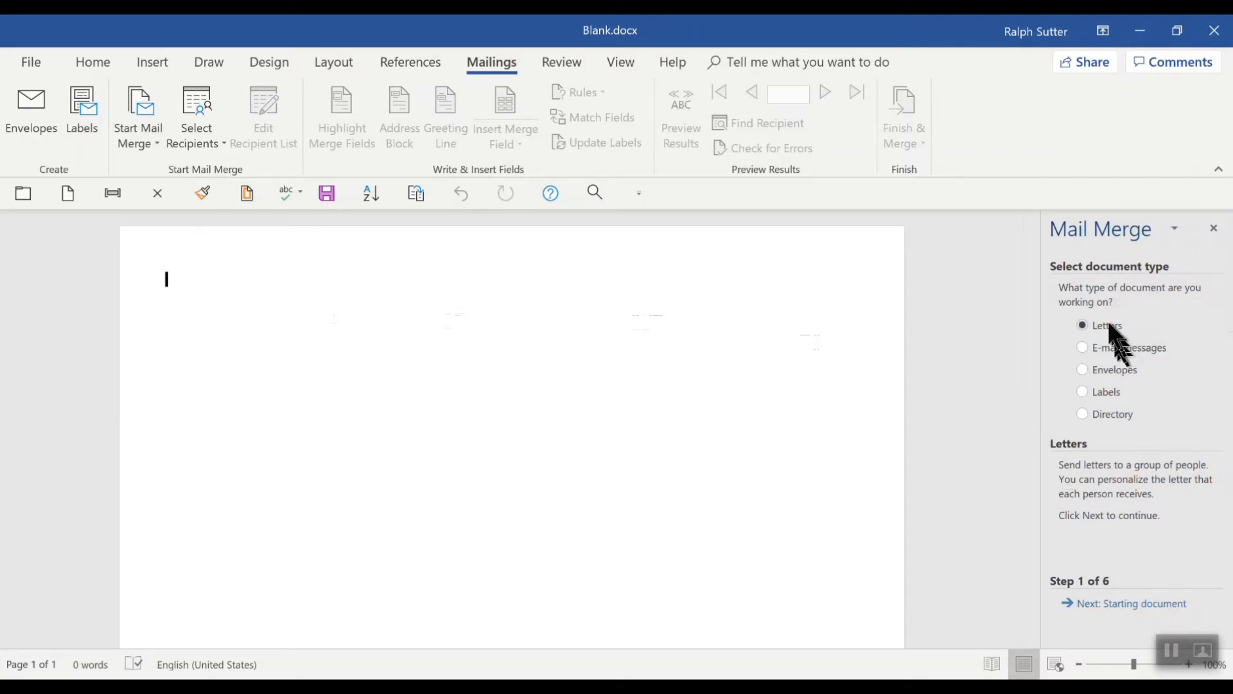
{"action": "left_click", "coordinate": [1132, 607]}
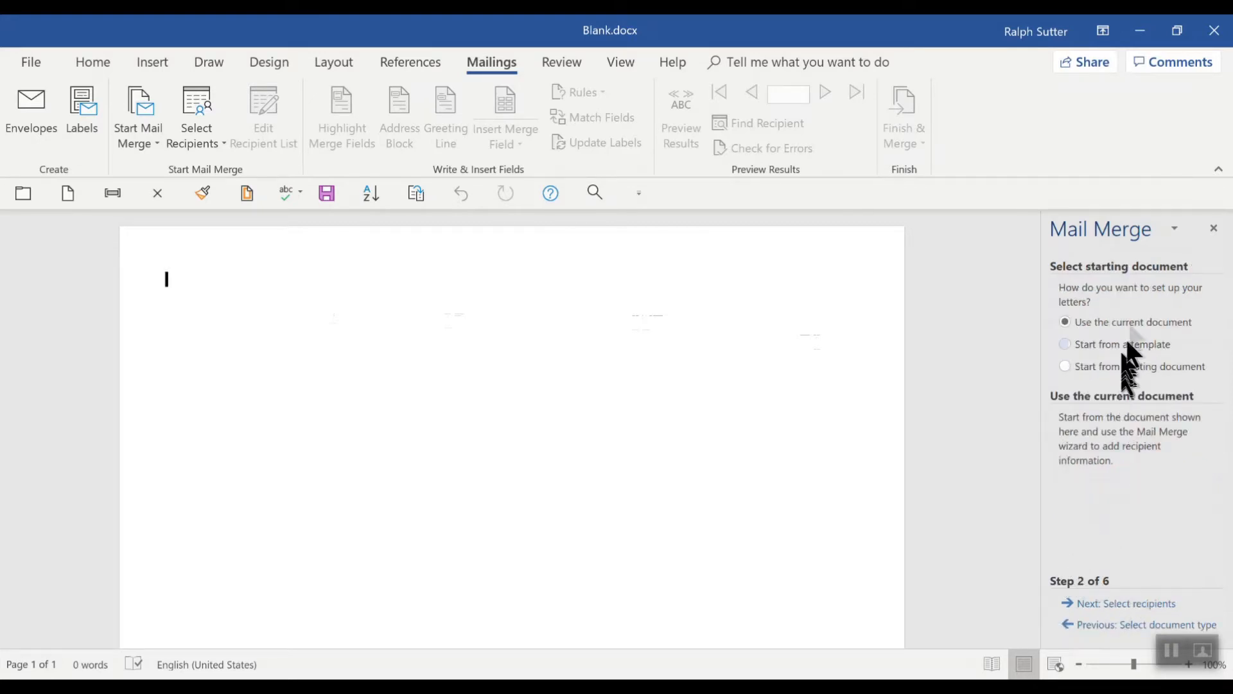
Start the letters from the existing document Sample Letter.docx in the Desktop's Demo folder, and place the cursor on the empty first line.
{"action": "left_click", "coordinate": [1065, 366]}
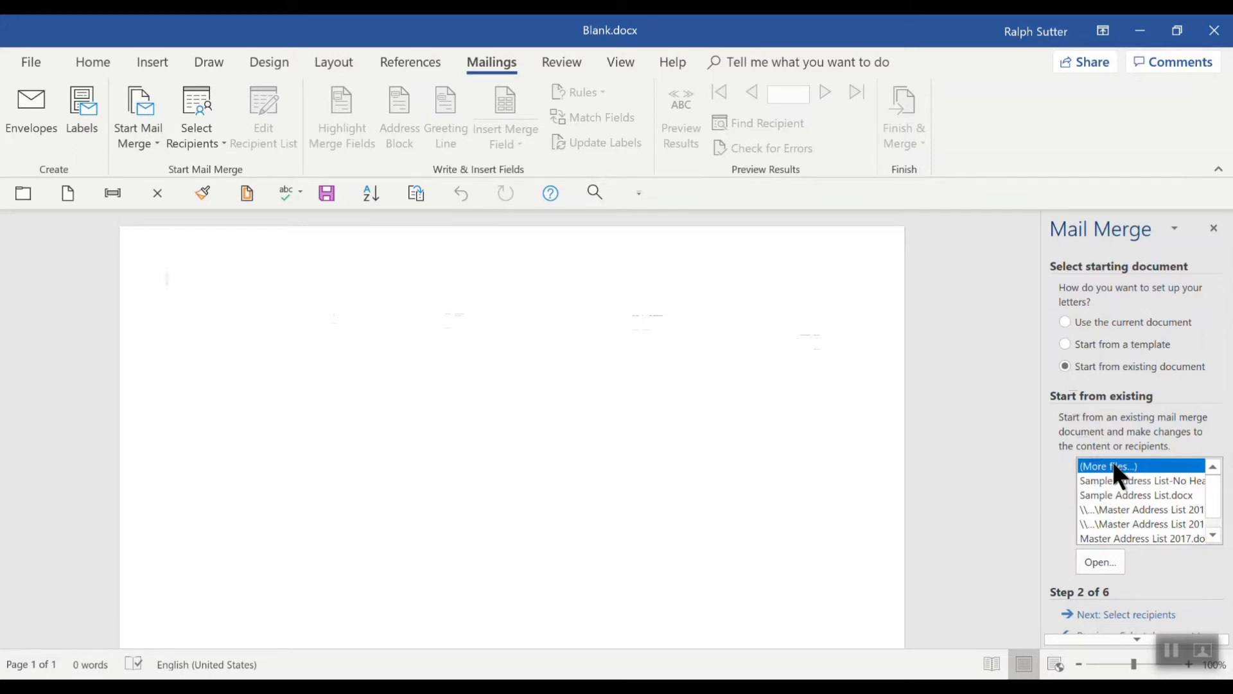
{"action": "left_click", "coordinate": [1100, 563]}
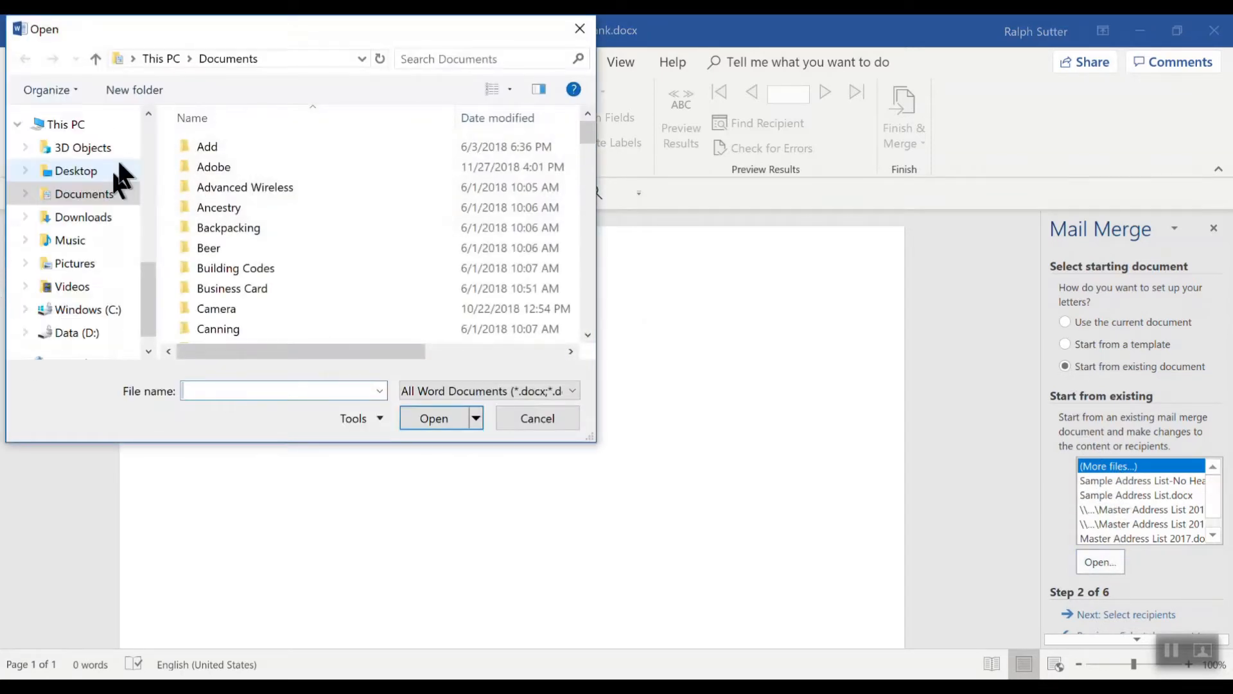
{"action": "left_click_drag", "start_coordinate": [152, 276], "coordinate": [142, 140]}
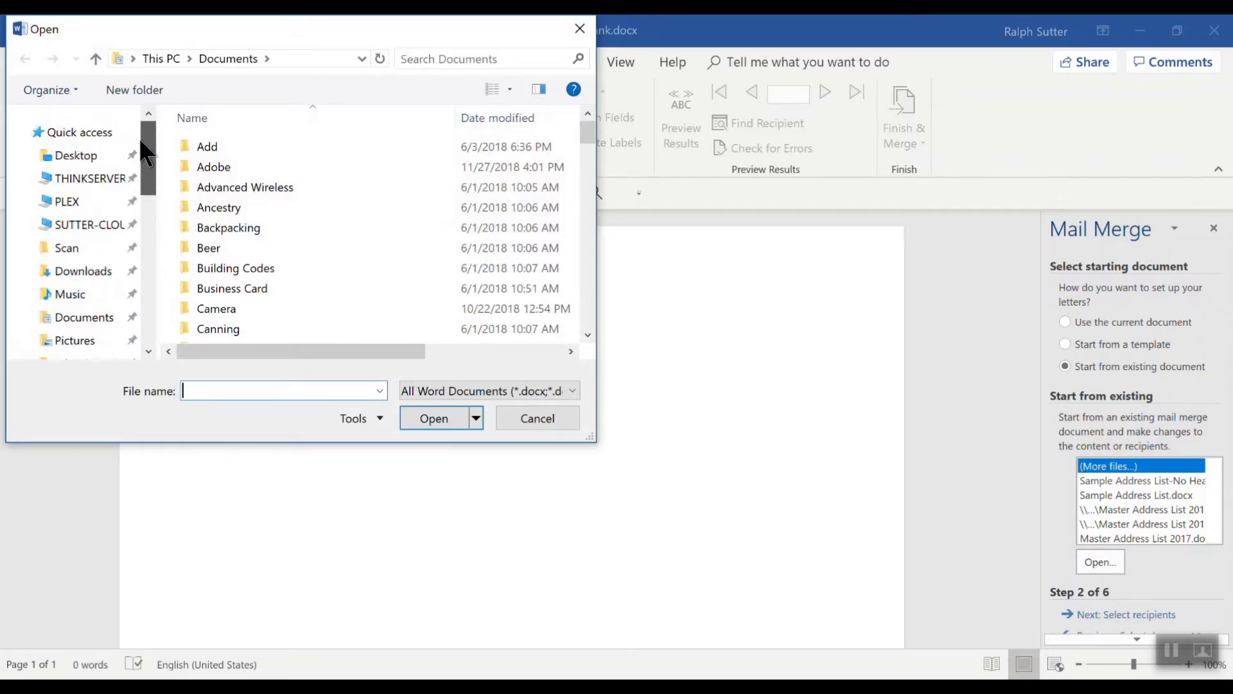
{"action": "left_click", "coordinate": [74, 157]}
{"action": "double_click", "coordinate": [211, 167]}
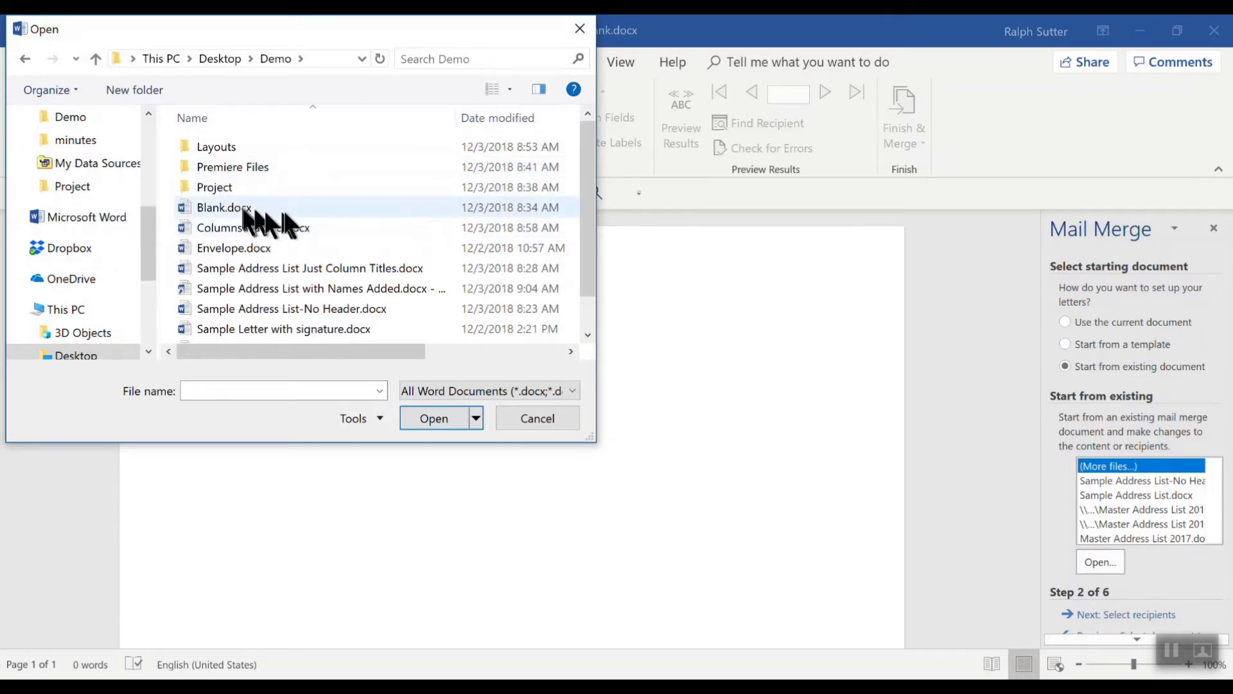
{"action": "scroll", "coordinate": [312, 273], "scroll_direction": "down", "scroll_amount": 1}
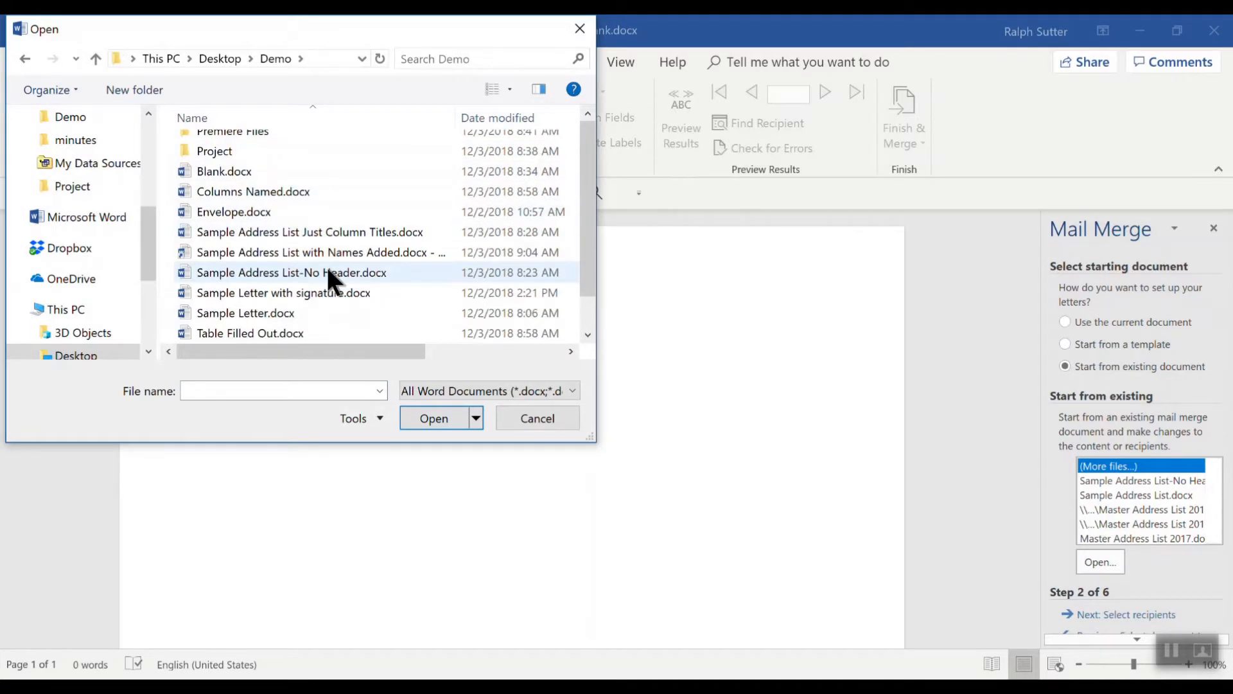
{"action": "left_click", "coordinate": [233, 316]}
{"action": "left_click", "coordinate": [429, 418]}
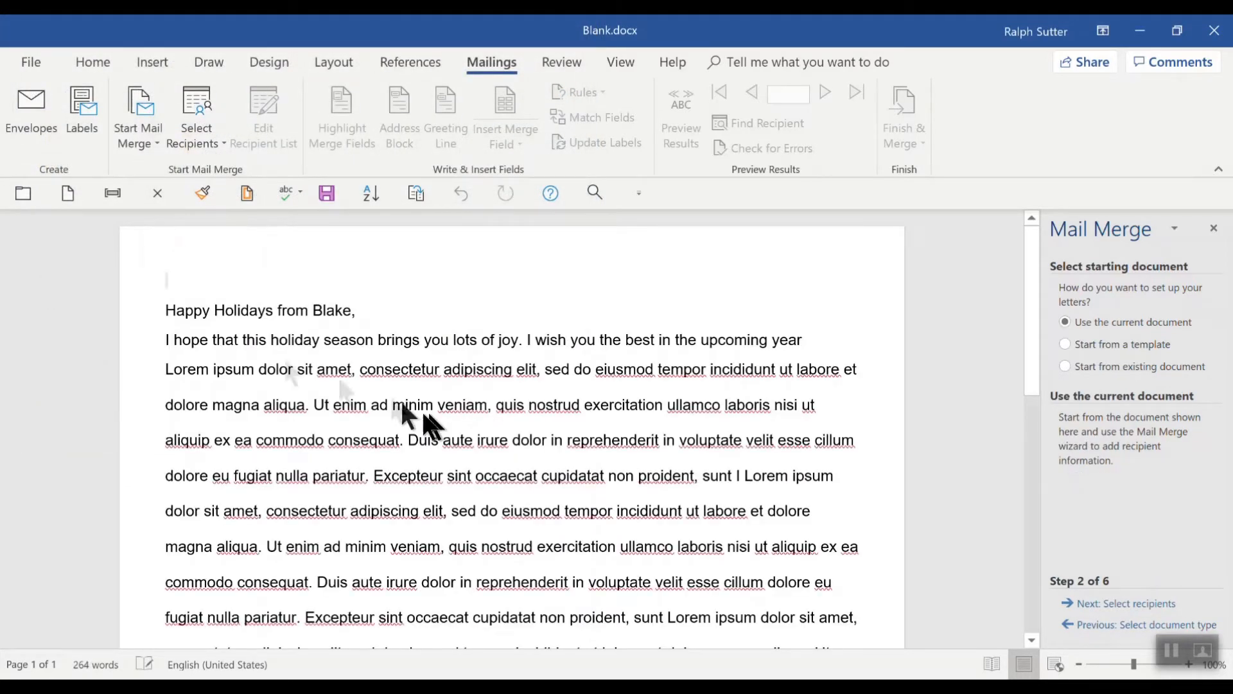
{"action": "left_click", "coordinate": [201, 280]}
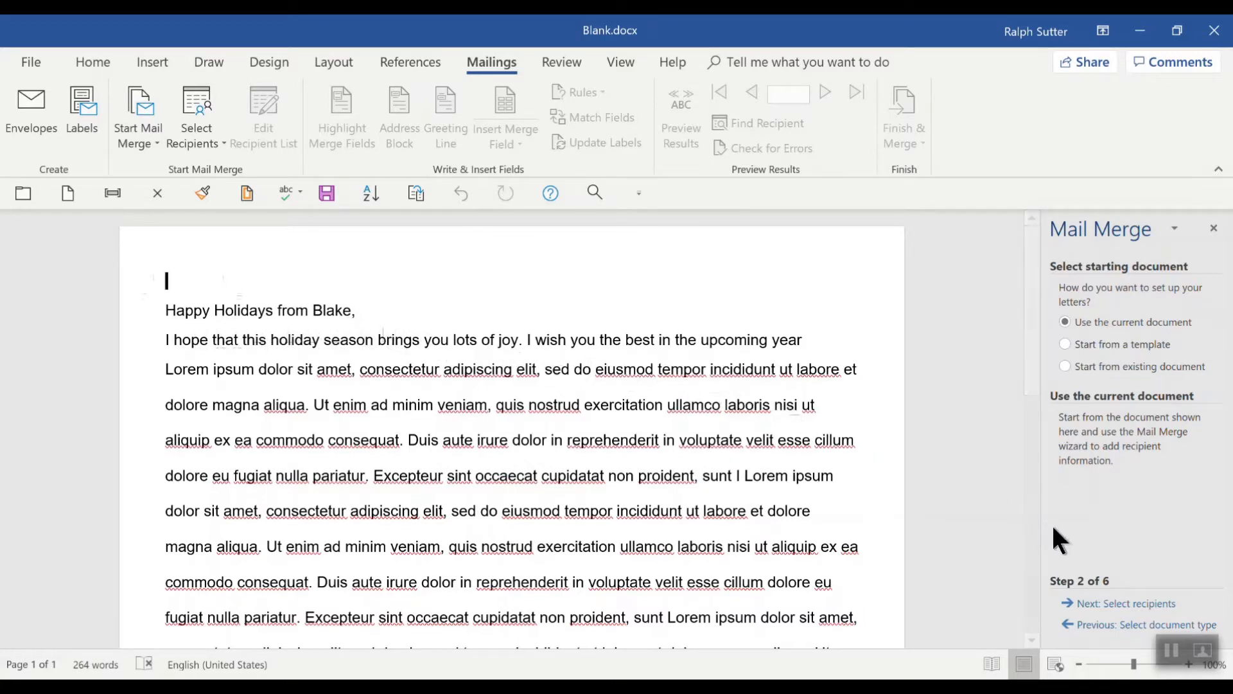
Use the existing list Sample Address List with Names Added.docx as the merge recipients, keeping all of them included.
{"action": "left_click", "coordinate": [1111, 607]}
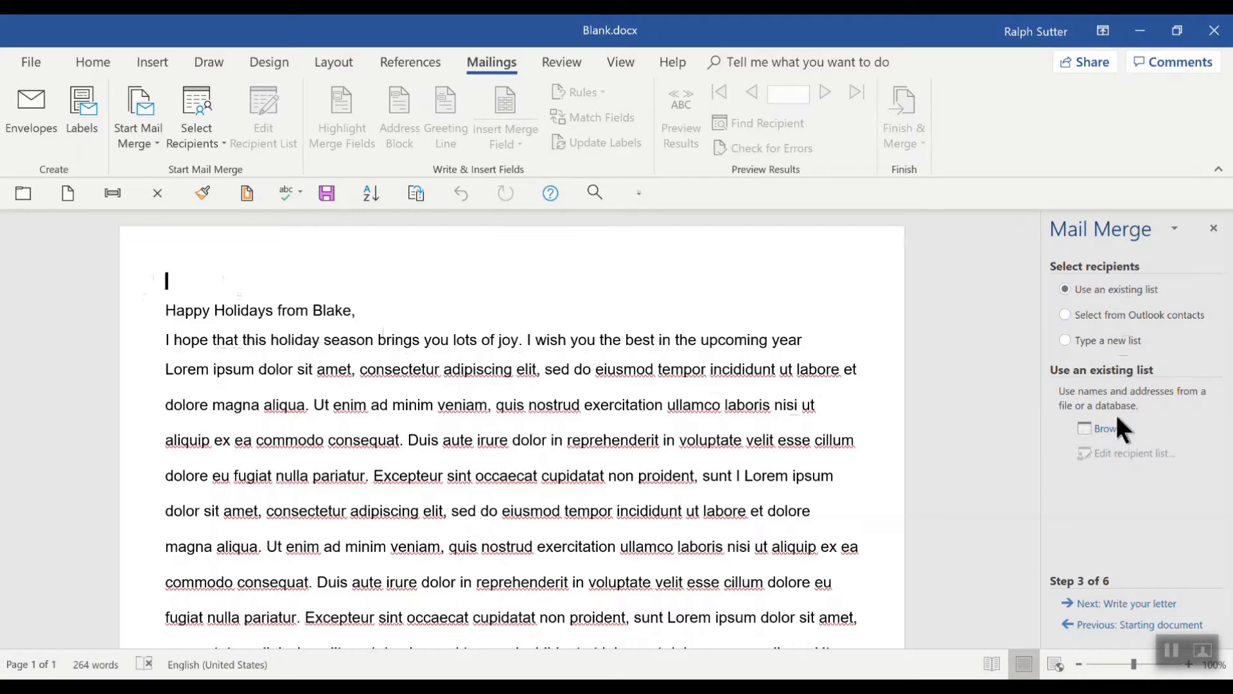
{"action": "left_click", "coordinate": [1117, 436]}
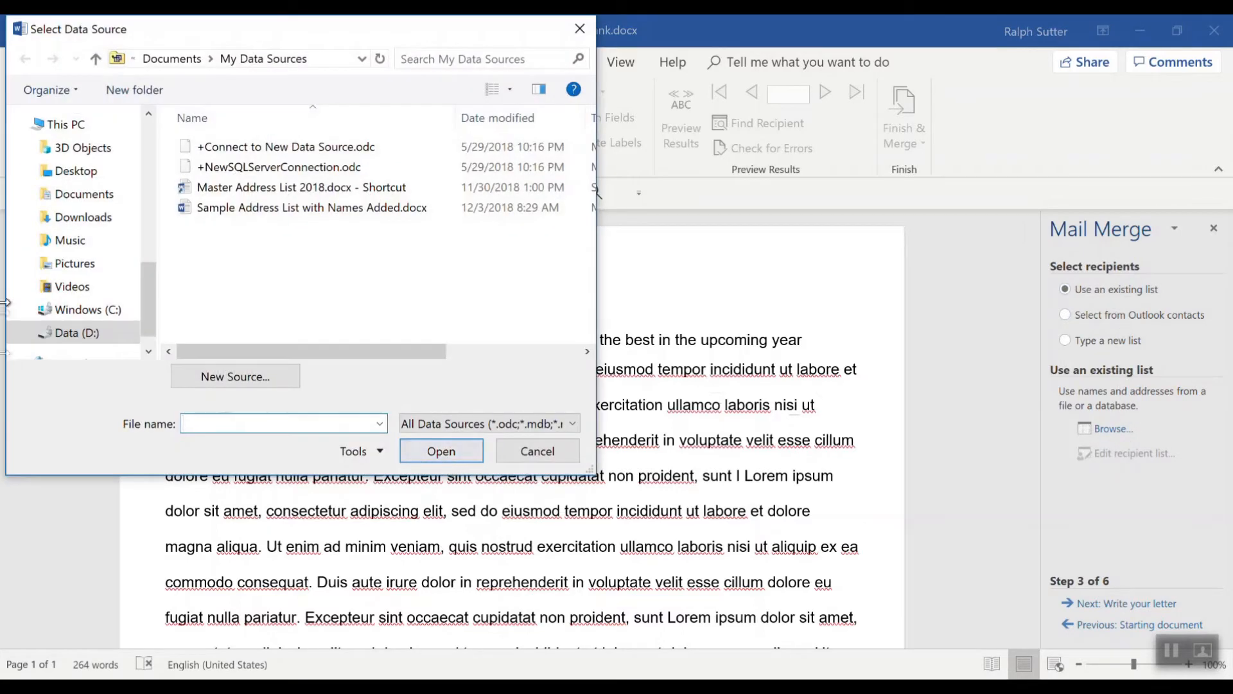
{"action": "left_click", "coordinate": [268, 203]}
{"action": "left_click", "coordinate": [453, 443]}
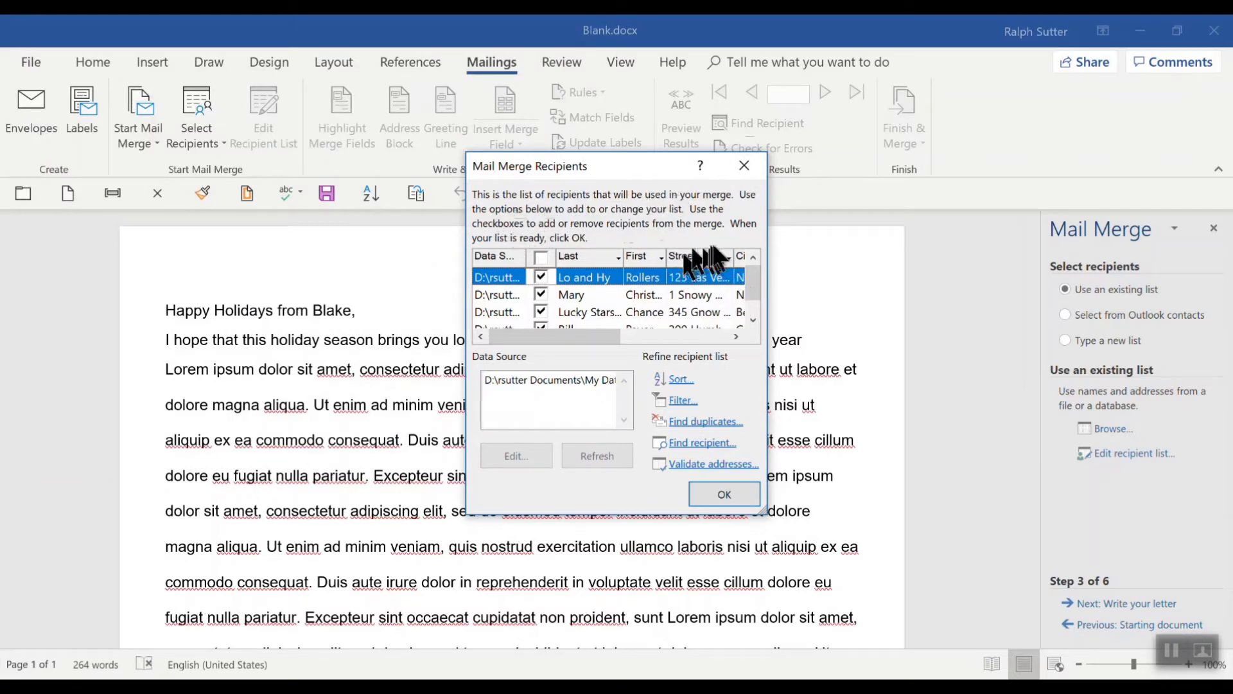
{"action": "left_click", "coordinate": [725, 493]}
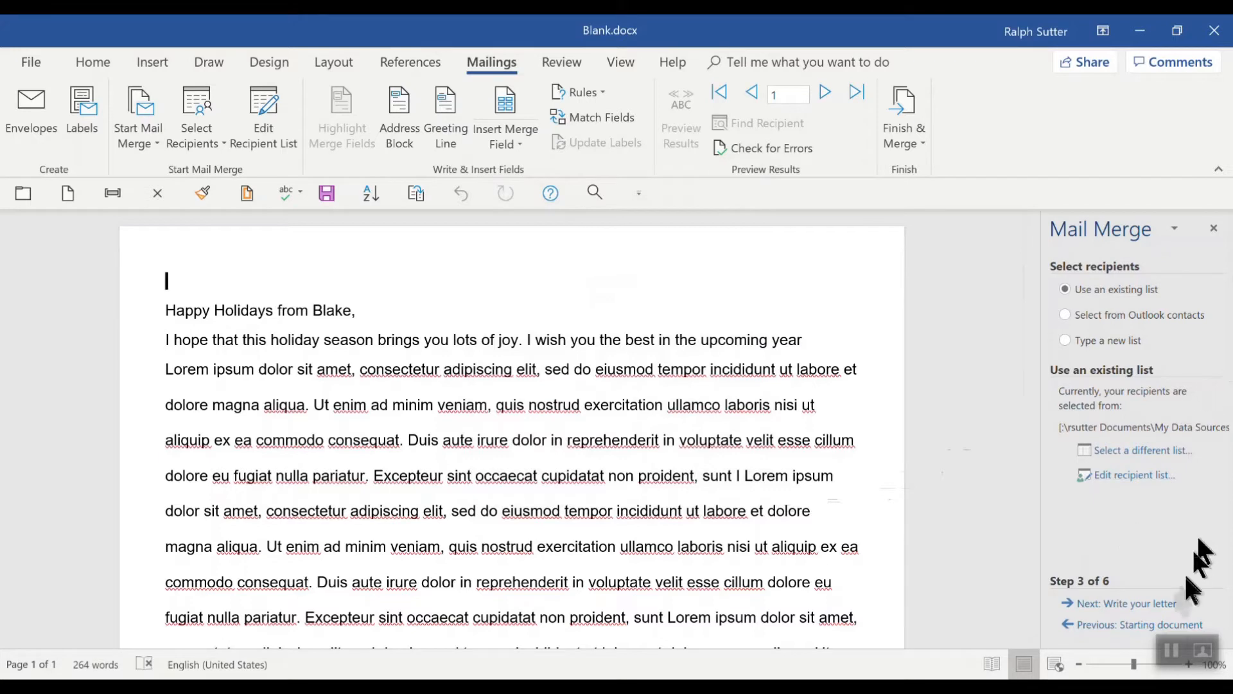
Advance to writing the letter and set up a greeting line with "Dear" and the nickname-and-partner format without a surname.
{"action": "left_click", "coordinate": [1164, 607]}
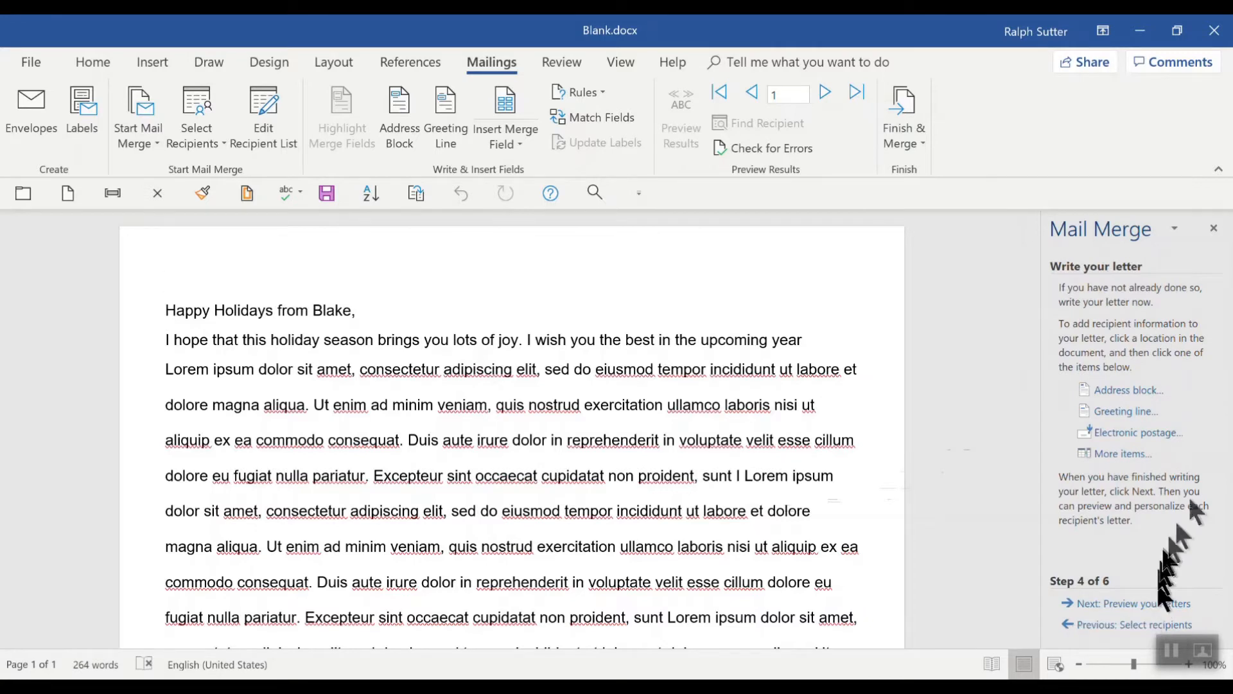
{"action": "left_click", "coordinate": [1121, 414]}
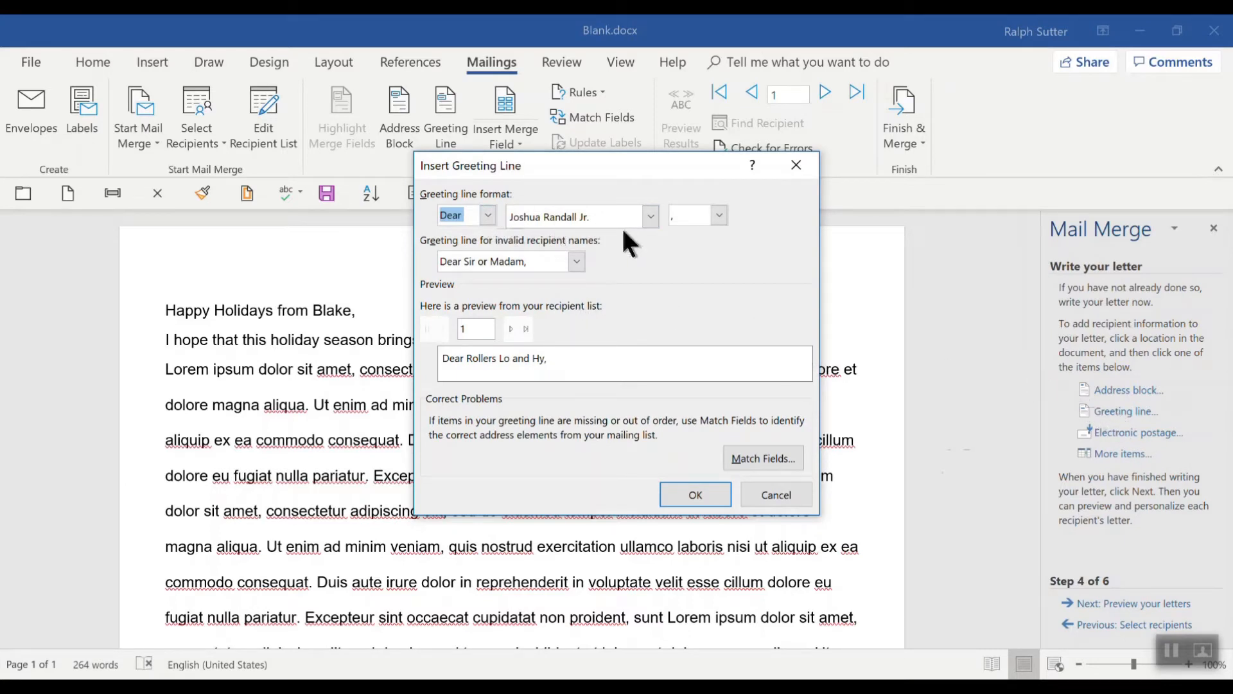
{"action": "left_click", "coordinate": [487, 216]}
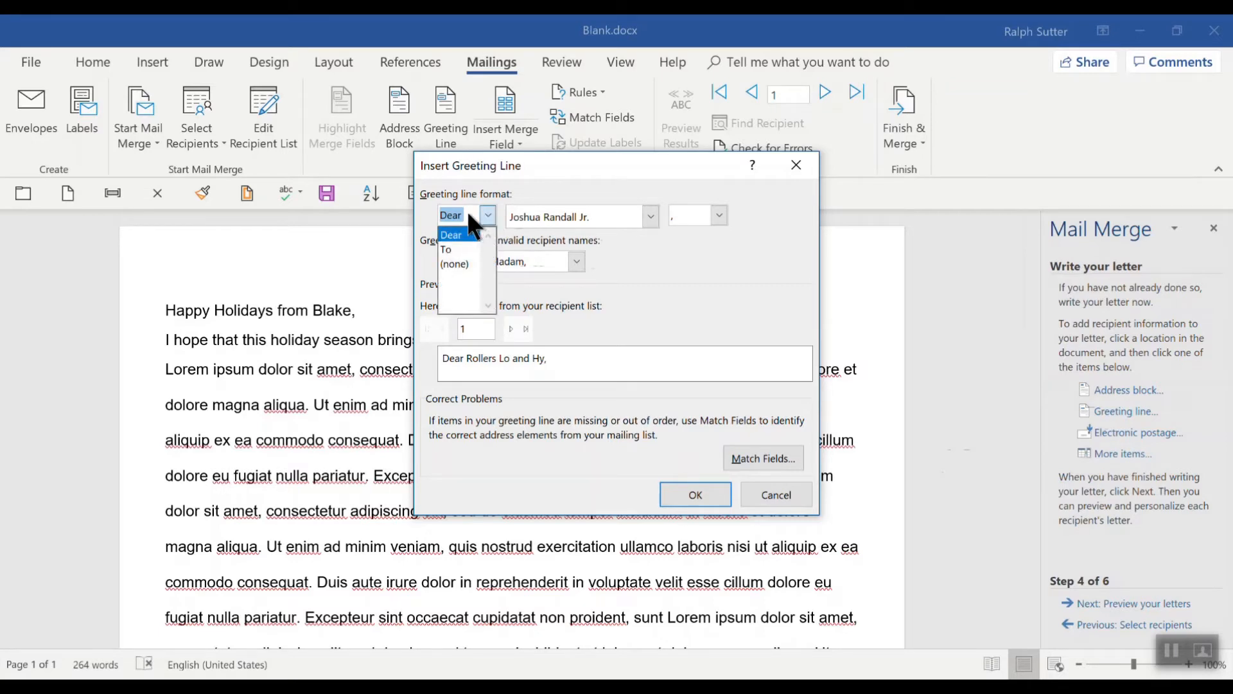
{"action": "left_click", "coordinate": [468, 214]}
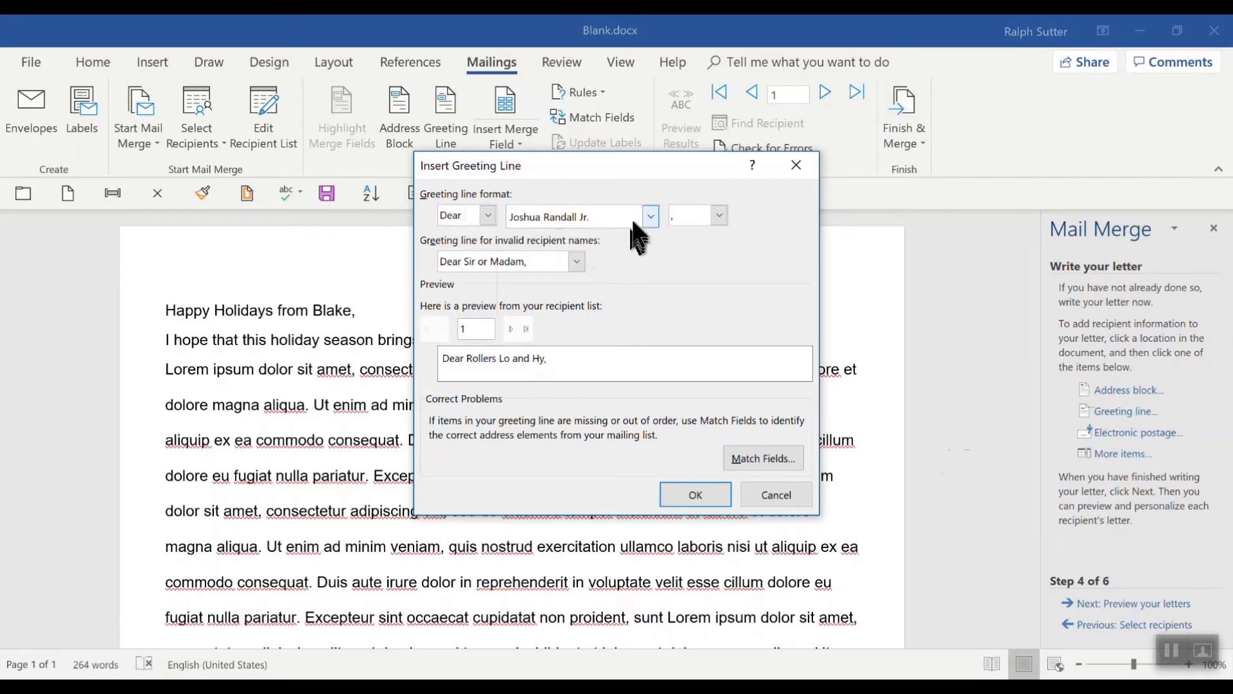
{"action": "left_click", "coordinate": [648, 217]}
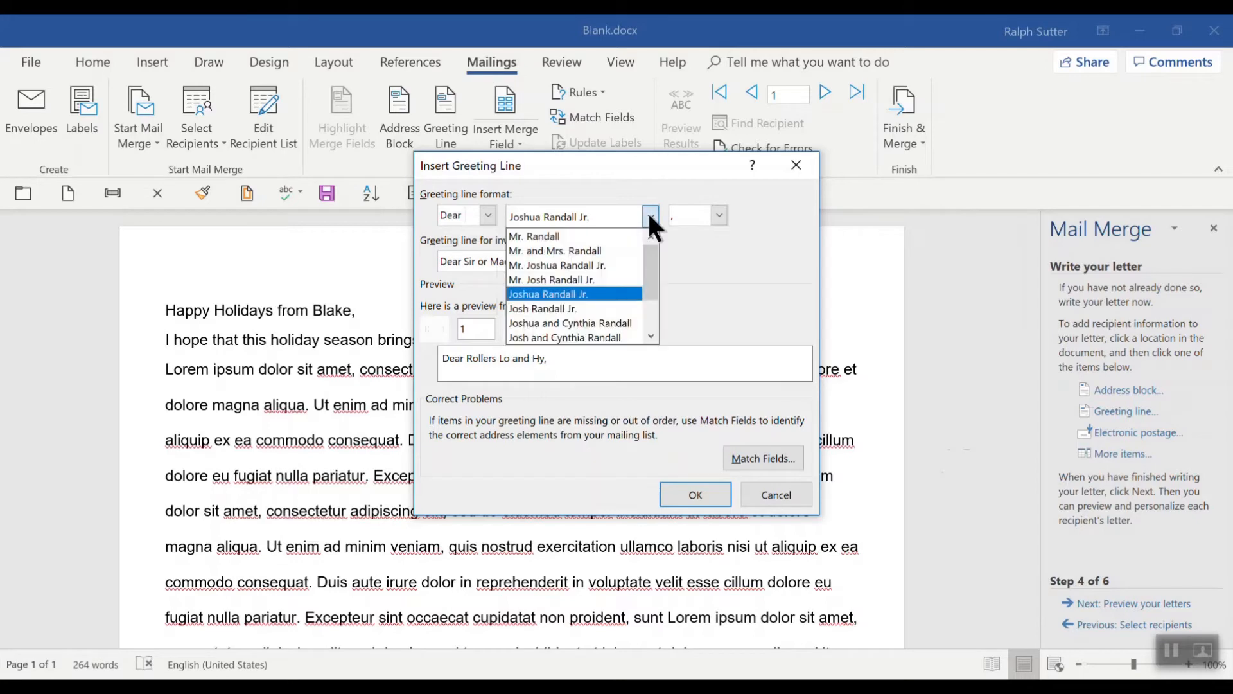
{"action": "left_click_drag", "start_coordinate": [651, 264], "coordinate": [643, 326]}
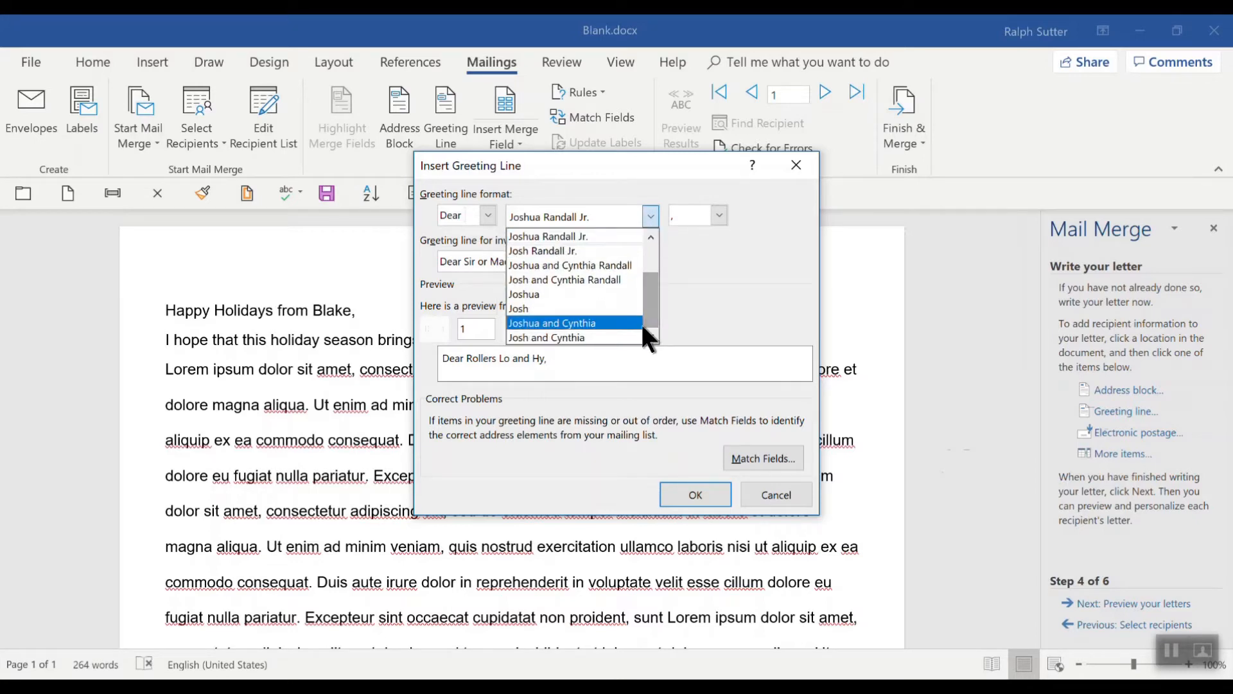
{"action": "left_click", "coordinate": [584, 338]}
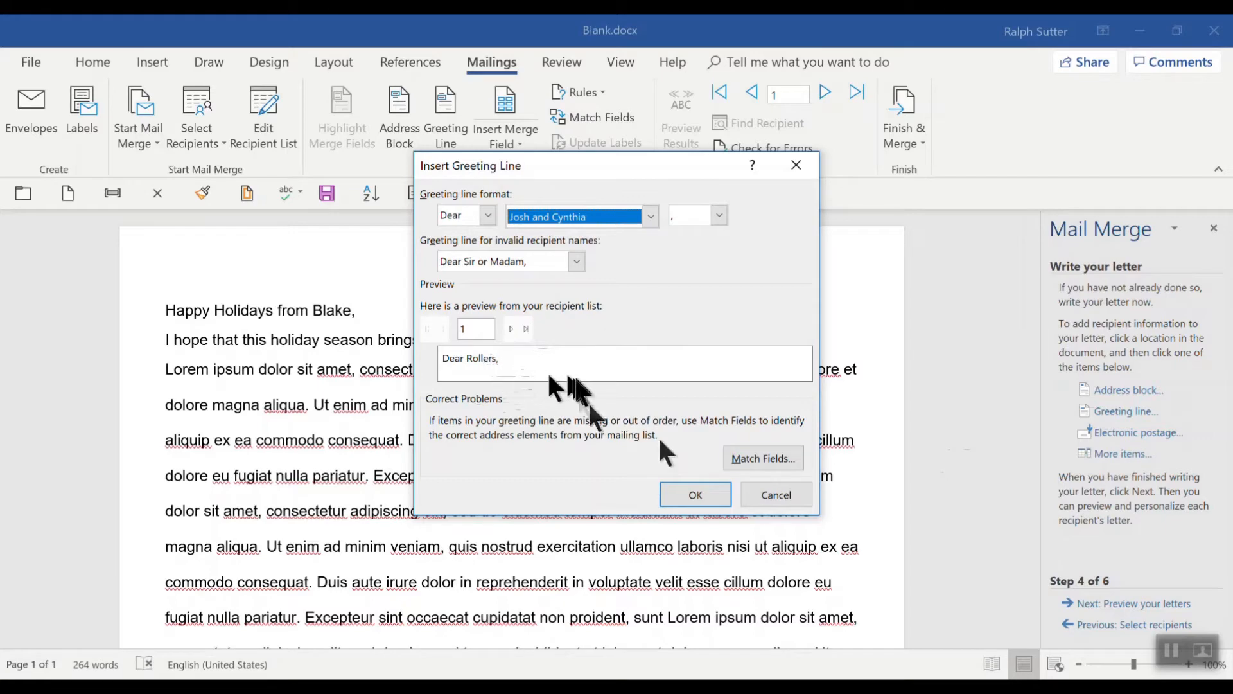
Insert the greeting line with the Nickname field matched to the Greeting column, and advance to previewing the merged letters.
{"action": "left_click", "coordinate": [755, 458]}
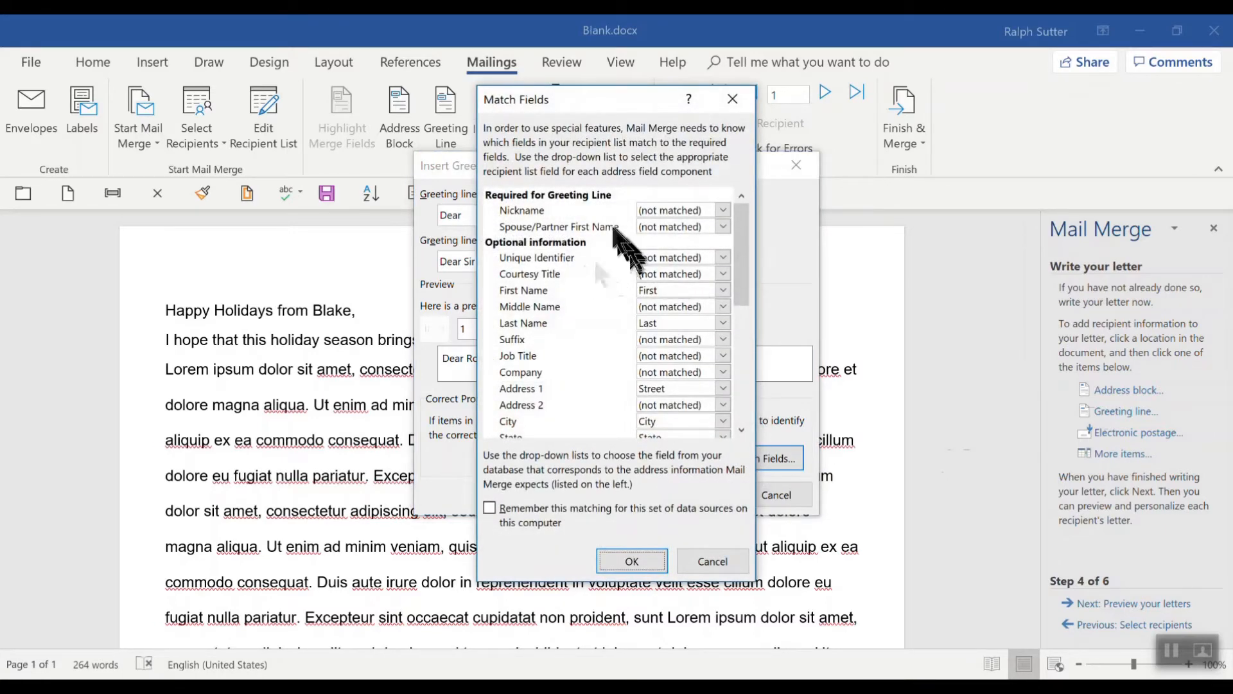
{"action": "left_click", "coordinate": [724, 210]}
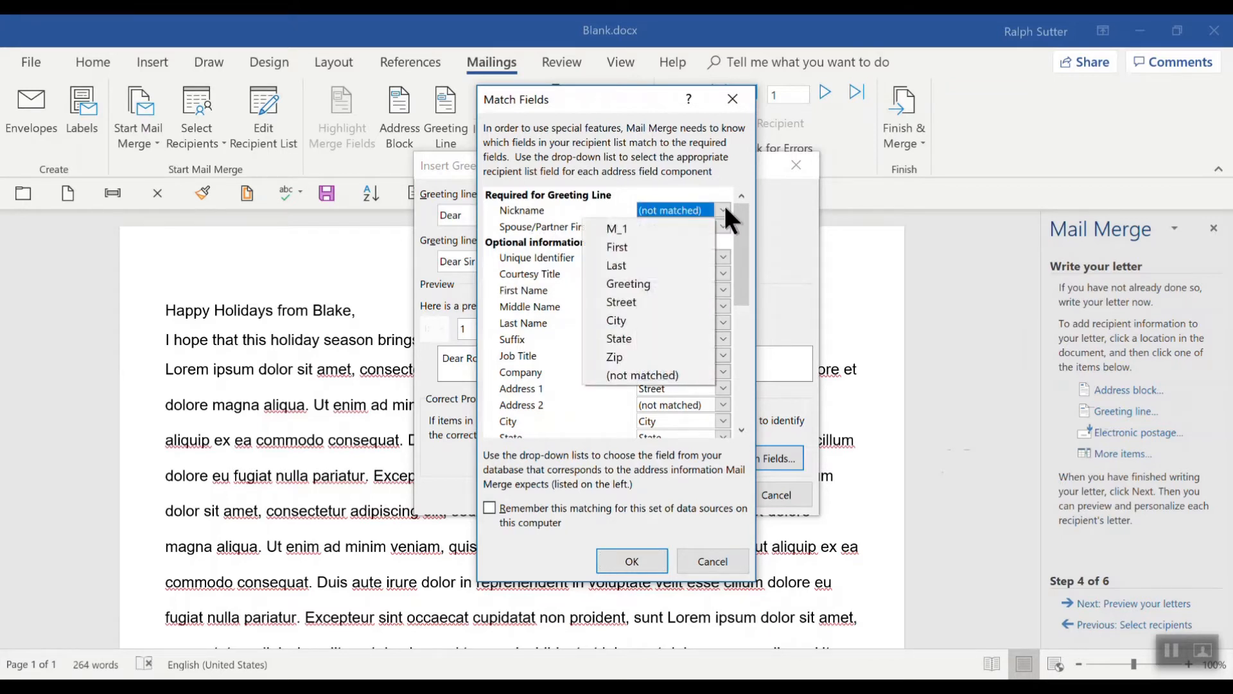
{"action": "left_click", "coordinate": [632, 283]}
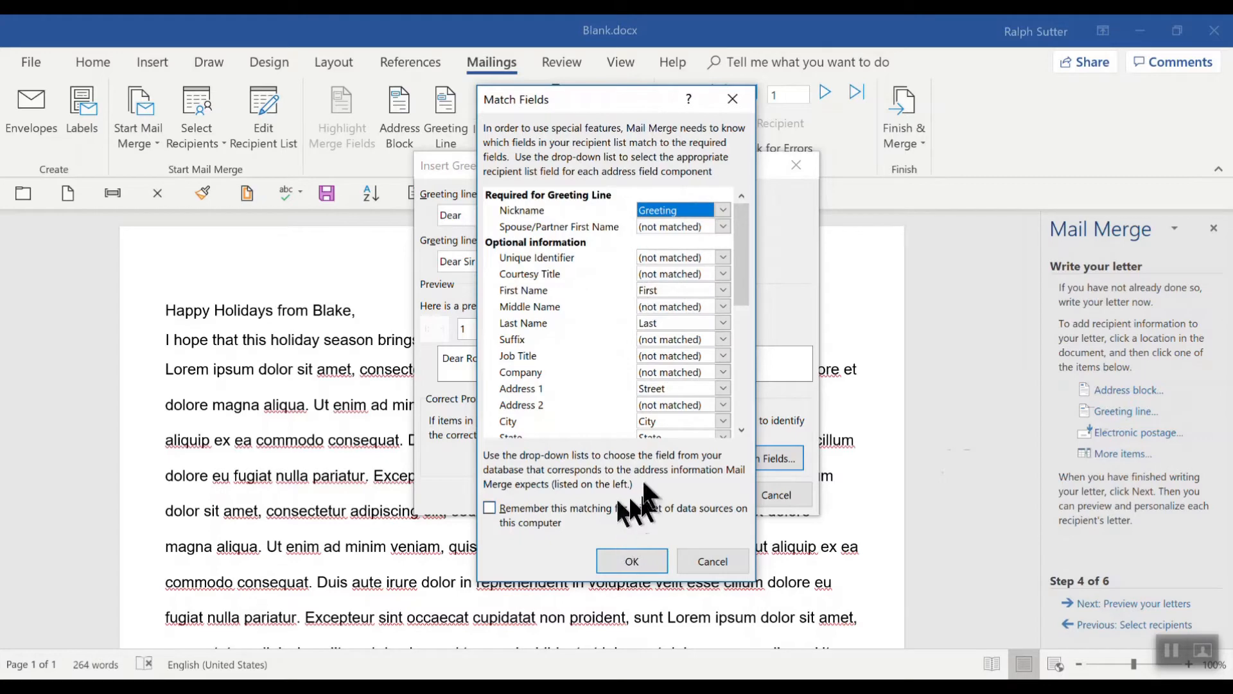
{"action": "left_click", "coordinate": [625, 559]}
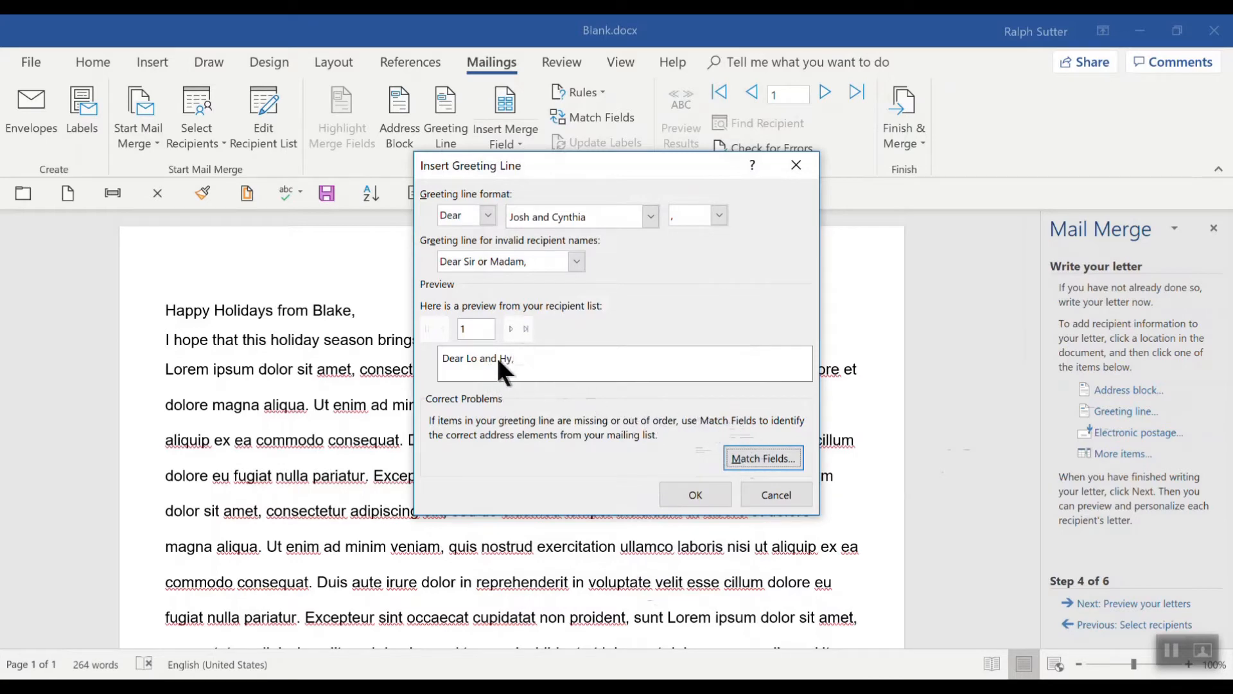
{"action": "left_click", "coordinate": [698, 494]}
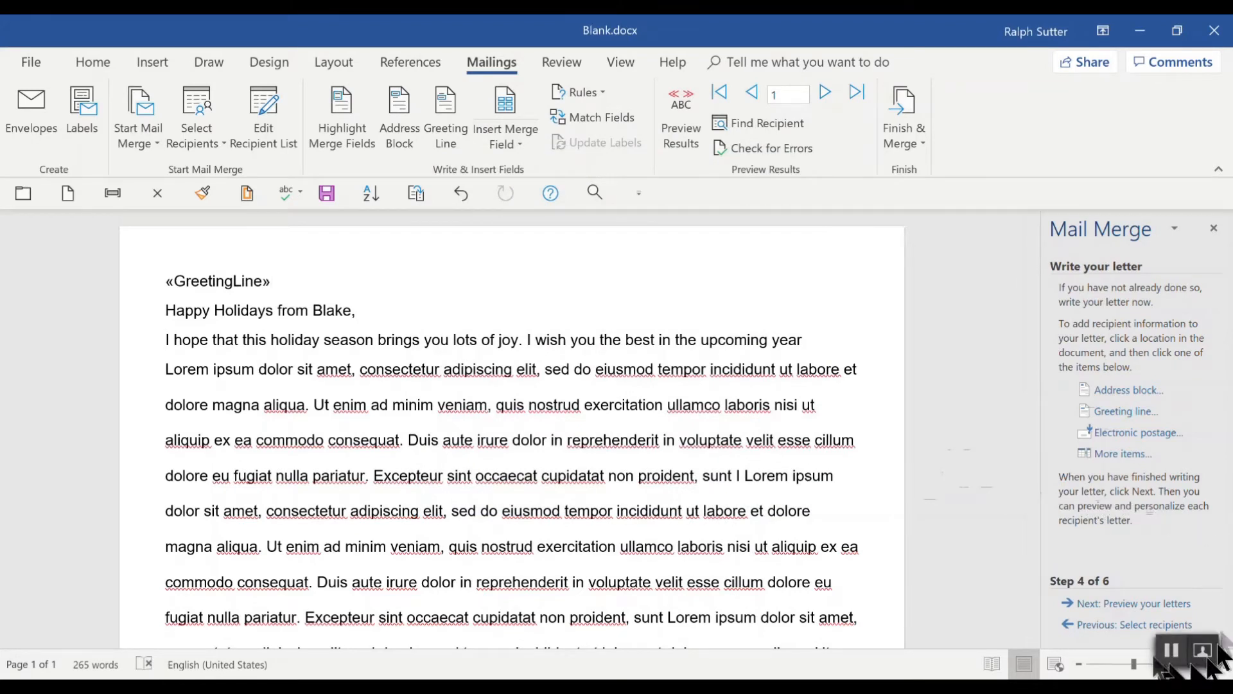
{"action": "left_click", "coordinate": [1128, 604]}
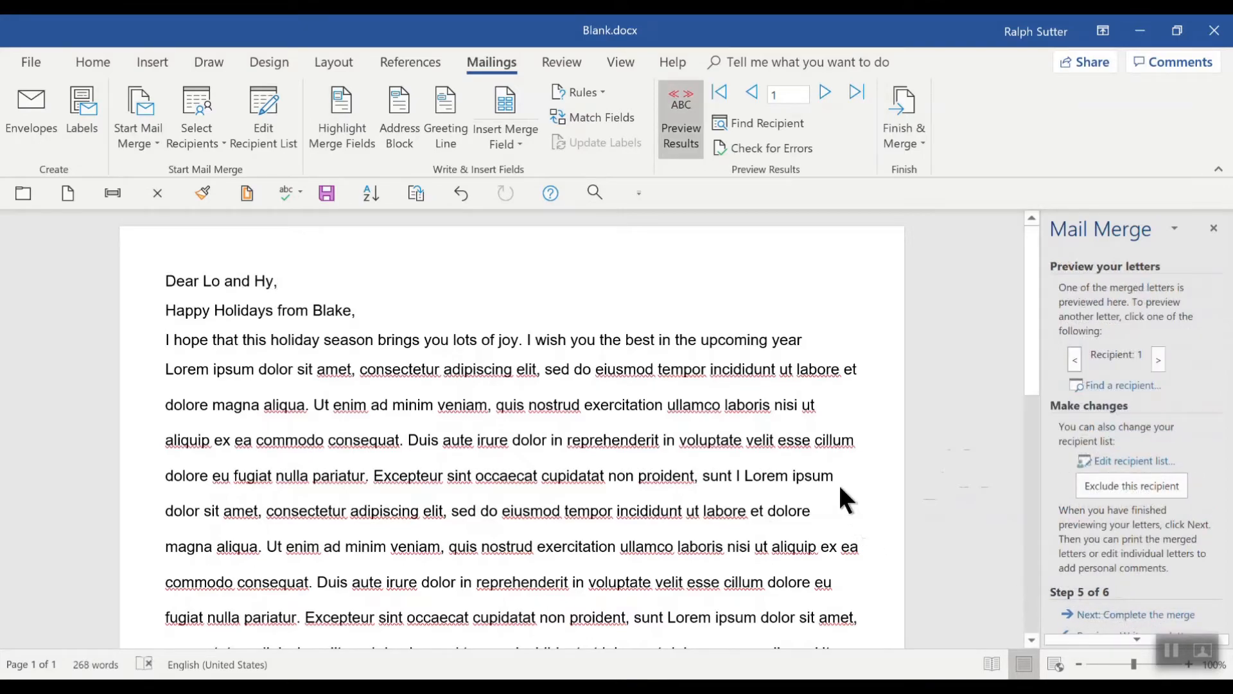
Set the font size of the whole letter, from the greeting line to the closing signature, to 13.
{"action": "scroll", "coordinate": [726, 474], "scroll_direction": "down", "scroll_amount": 10}
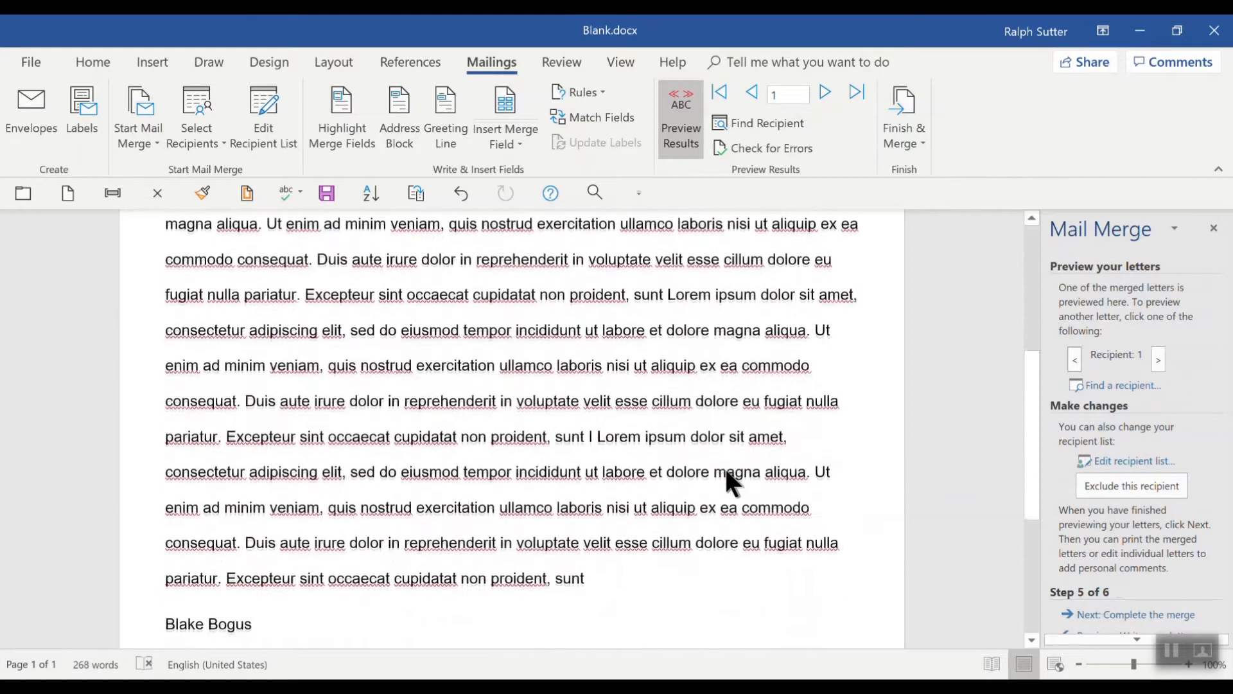
{"action": "scroll", "coordinate": [725, 466], "scroll_direction": "up", "scroll_amount": 10}
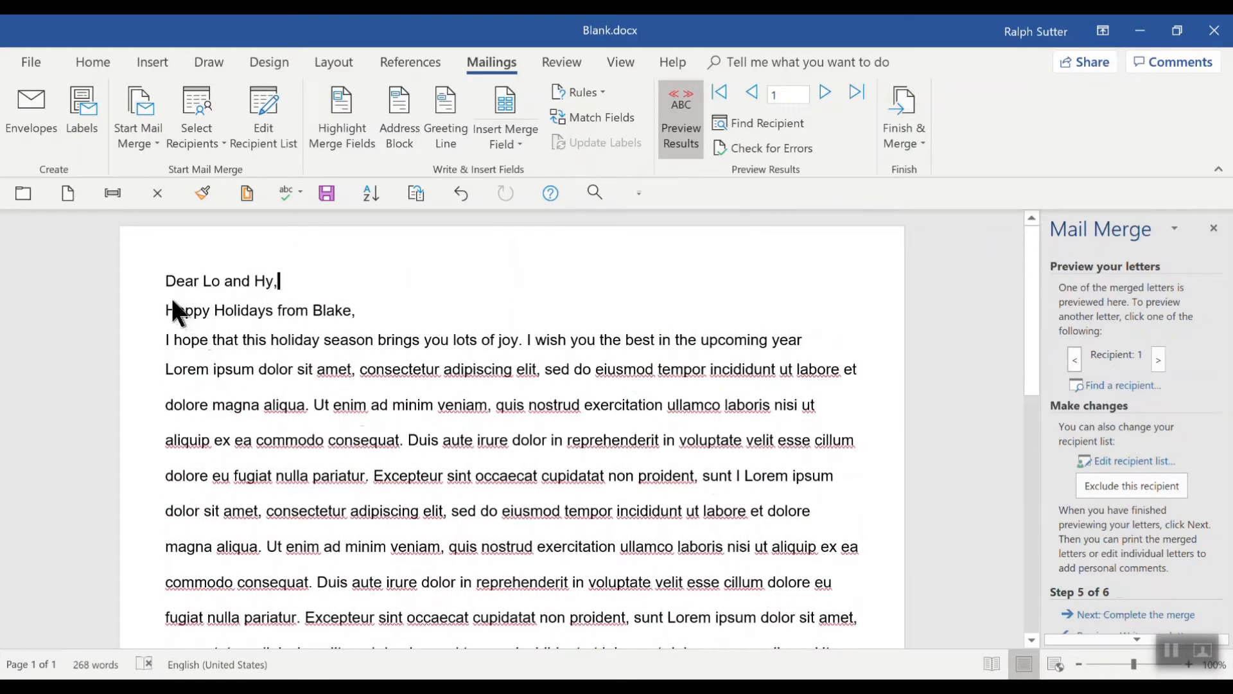
{"action": "left_click_drag", "start_coordinate": [164, 280], "coordinate": [292, 334]}
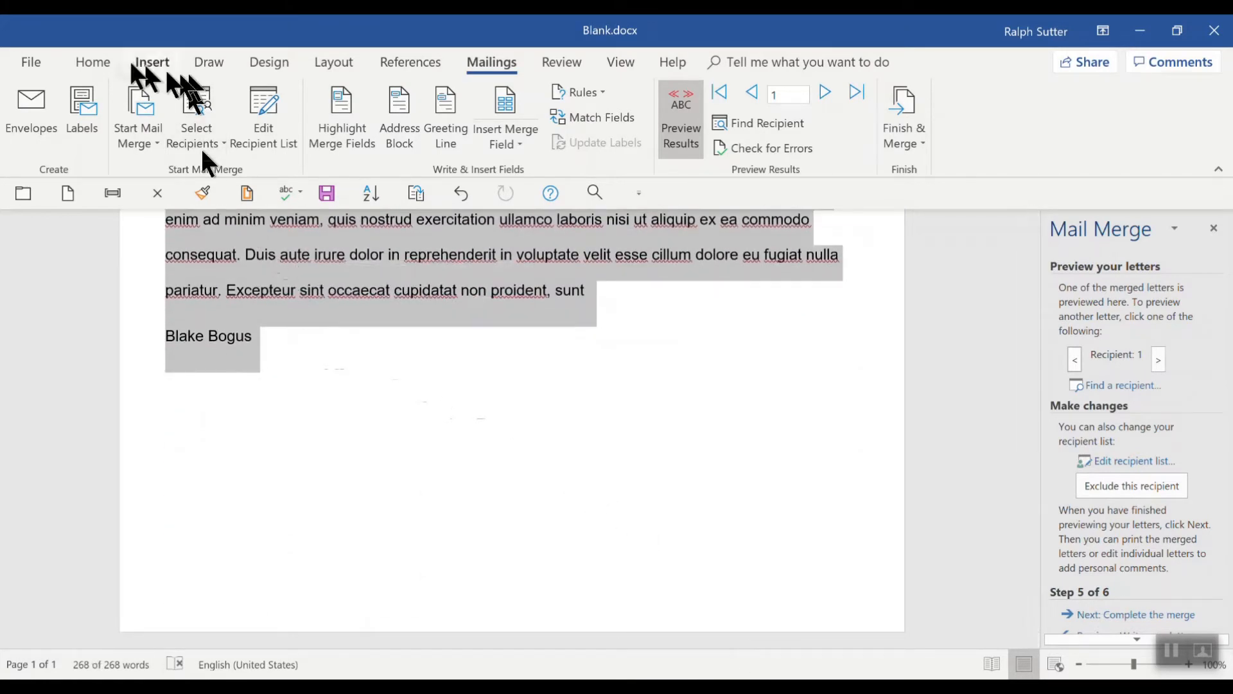
{"action": "left_click", "coordinate": [89, 63]}
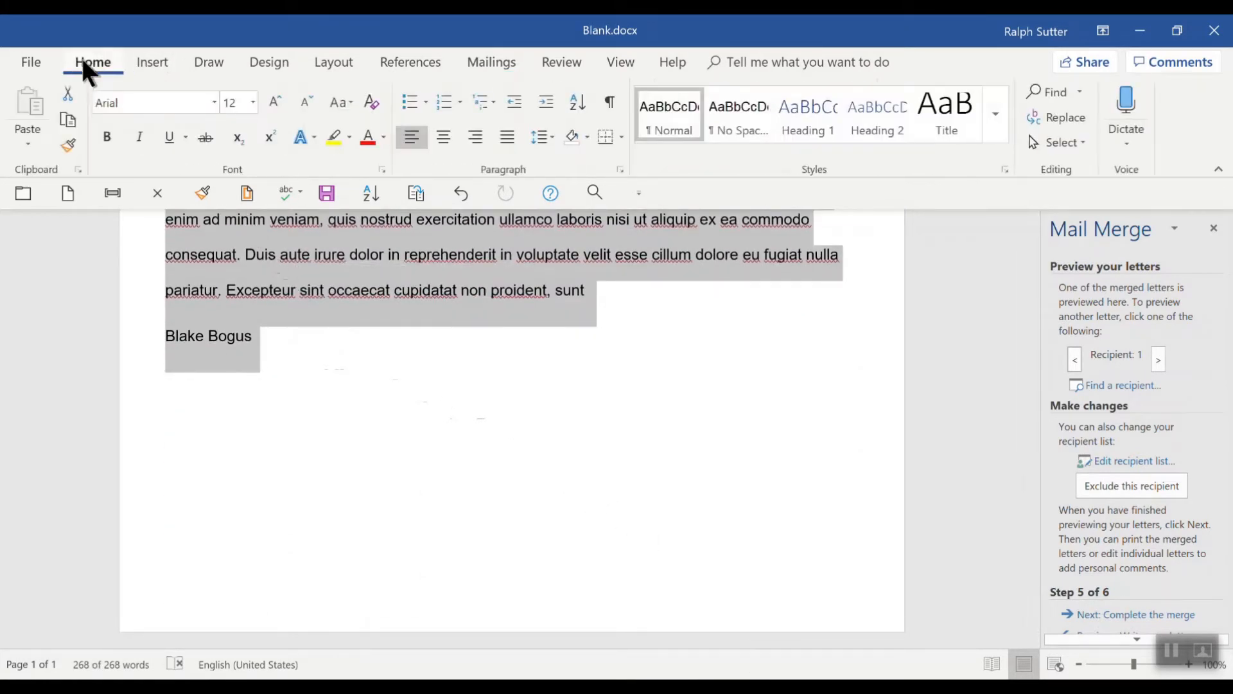
{"action": "left_click", "coordinate": [253, 103]}
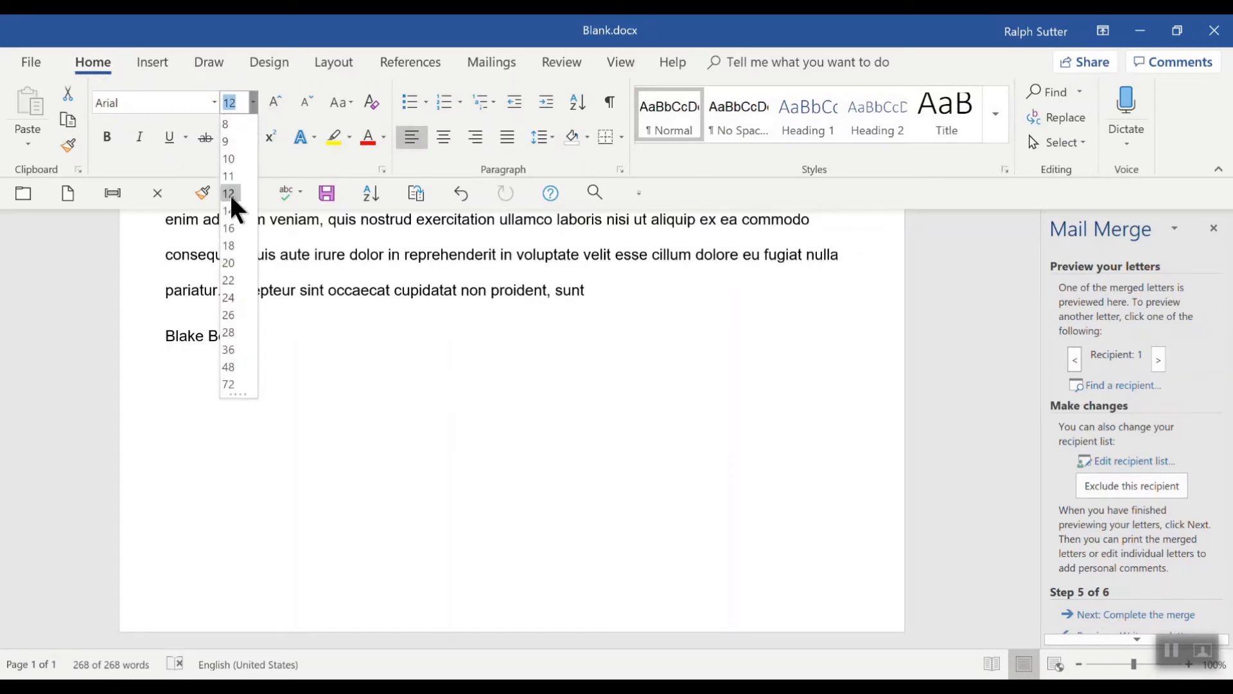
{"action": "type", "text": "1"}
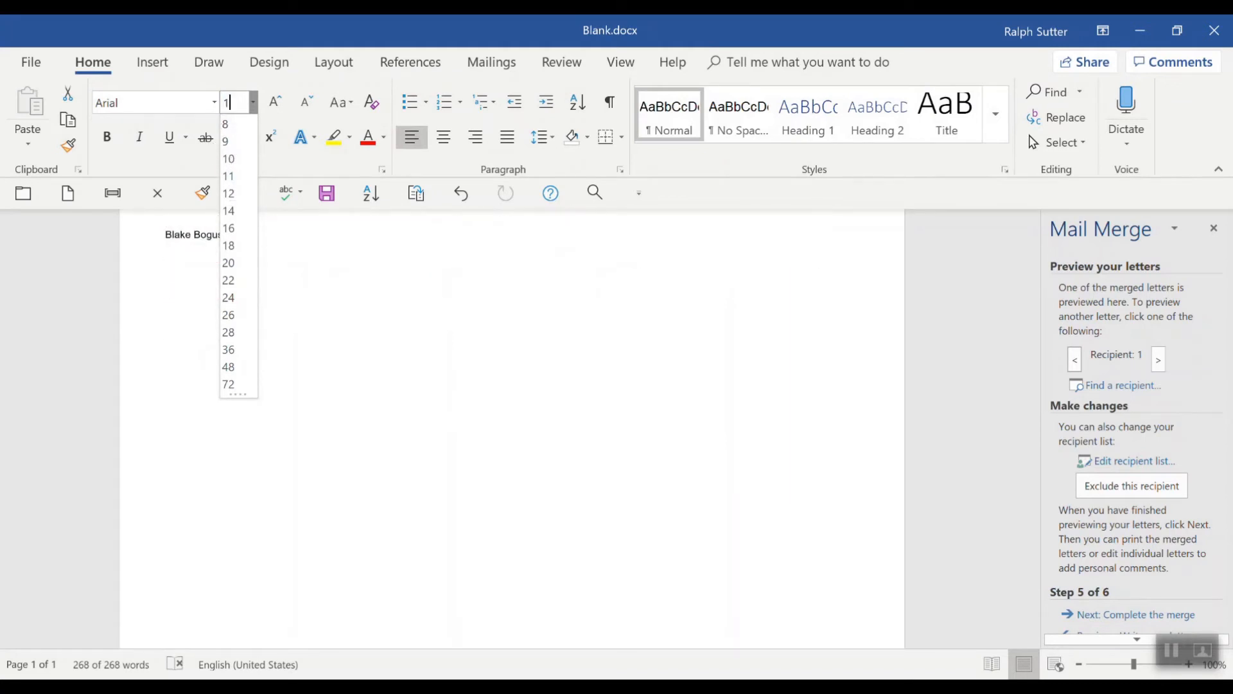
{"action": "type", "text": "3"}
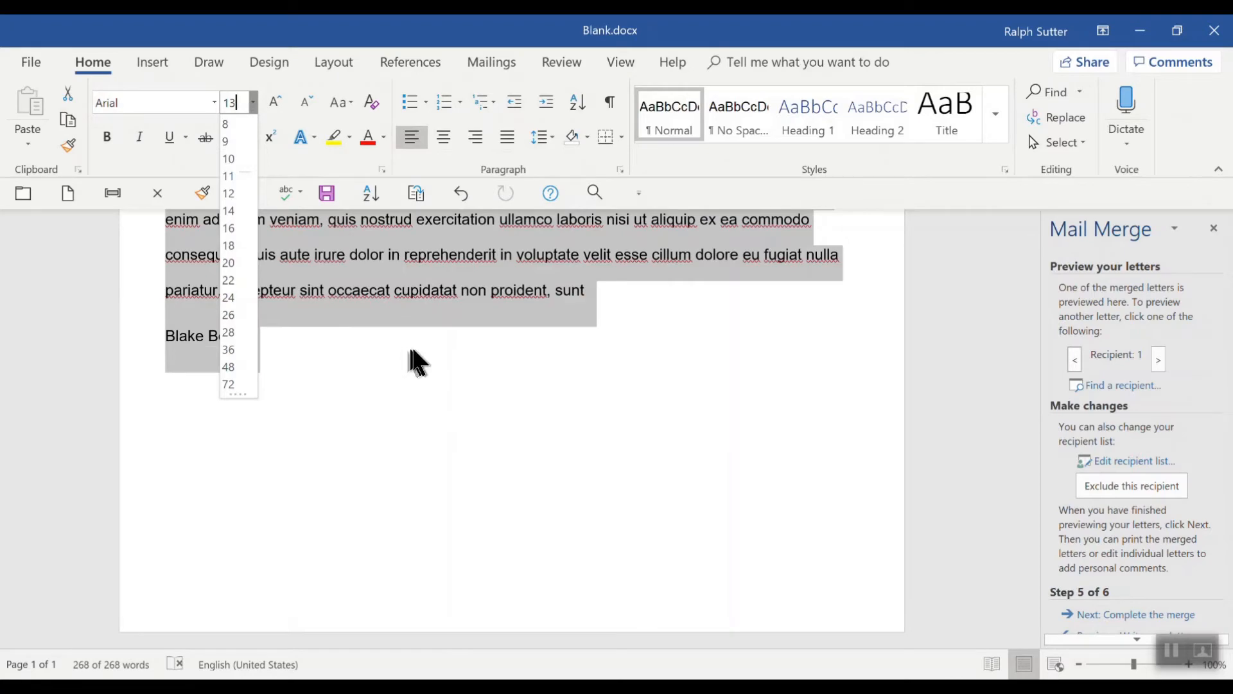
{"action": "key", "text": "Return"}
{"action": "left_click", "coordinate": [419, 427]}
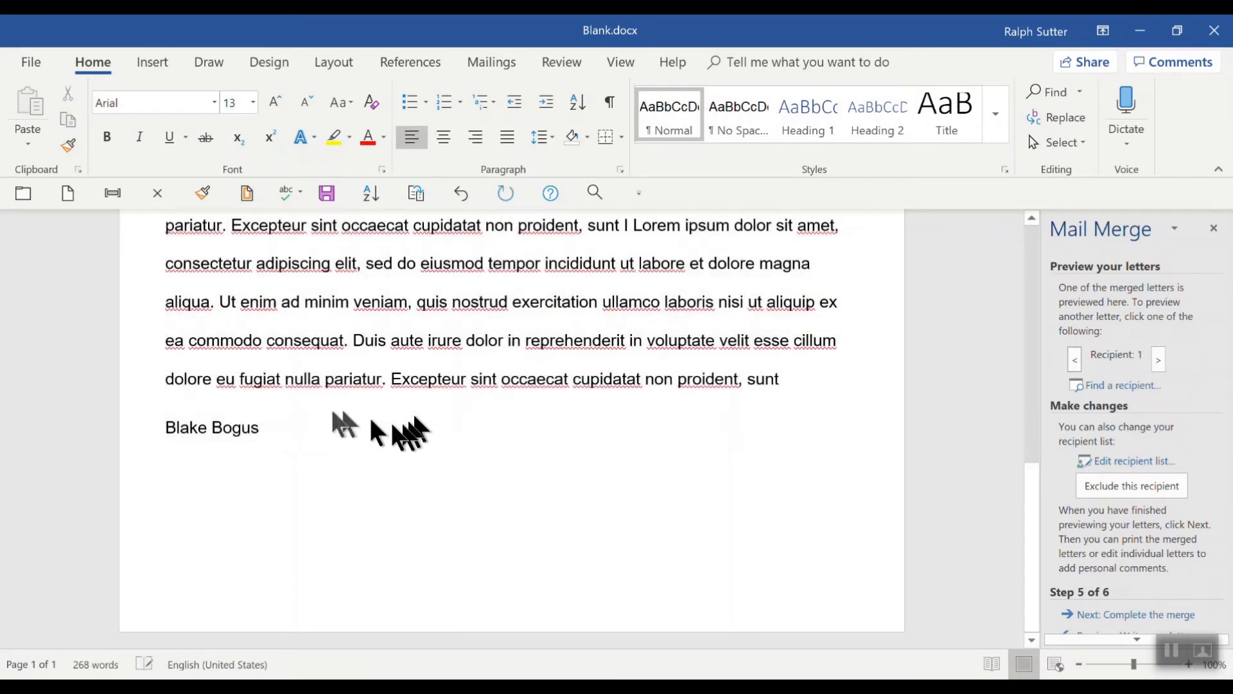
Change the font colour of the entire letter to the base green theme colour.
{"action": "left_click_drag", "start_coordinate": [258, 429], "coordinate": [112, 256]}
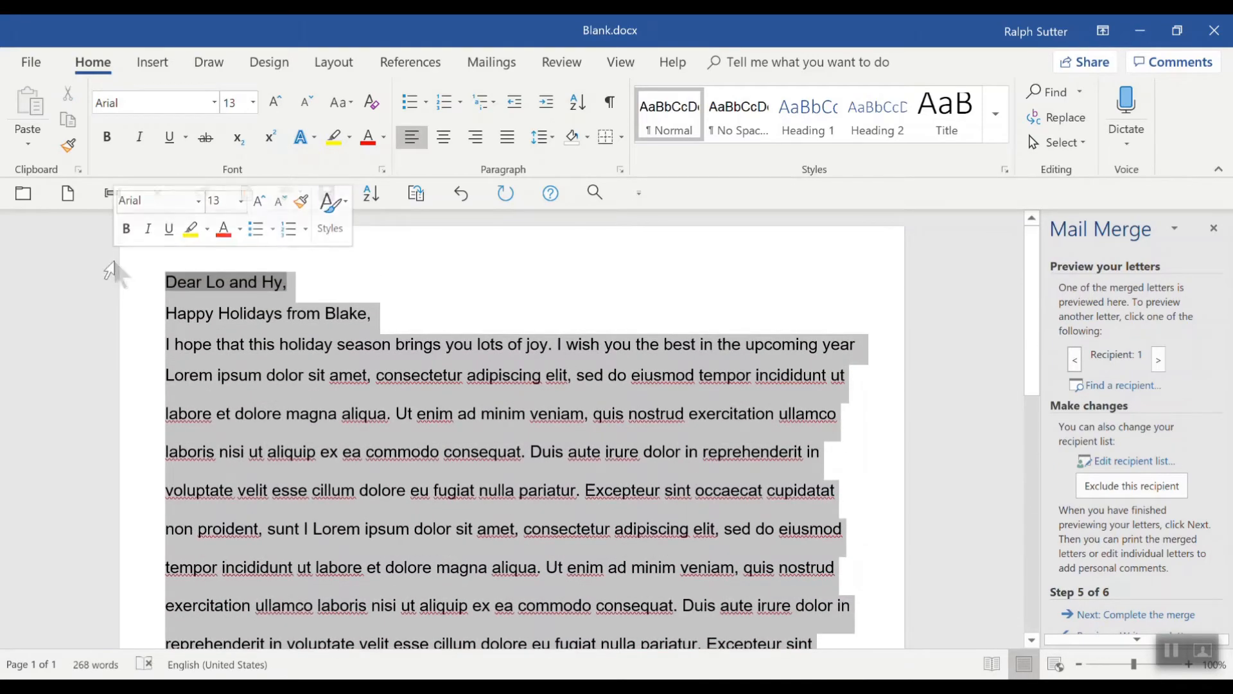
{"action": "left_click", "coordinate": [384, 137]}
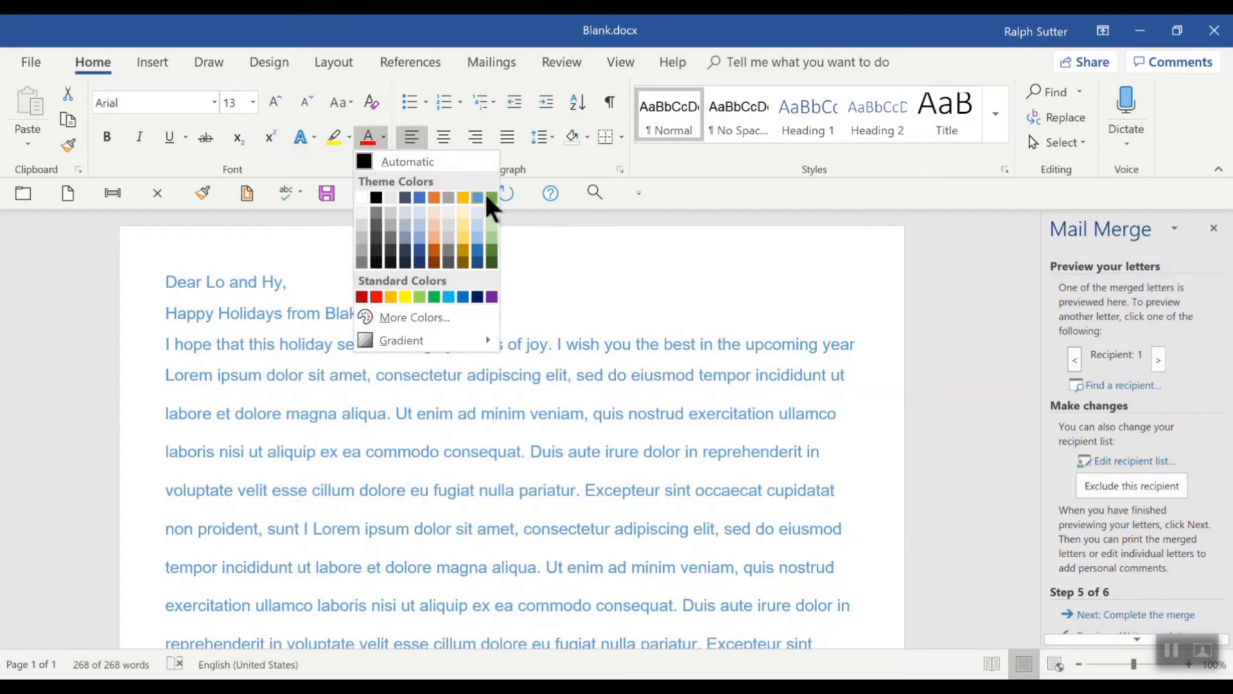
{"action": "left_click", "coordinate": [492, 198]}
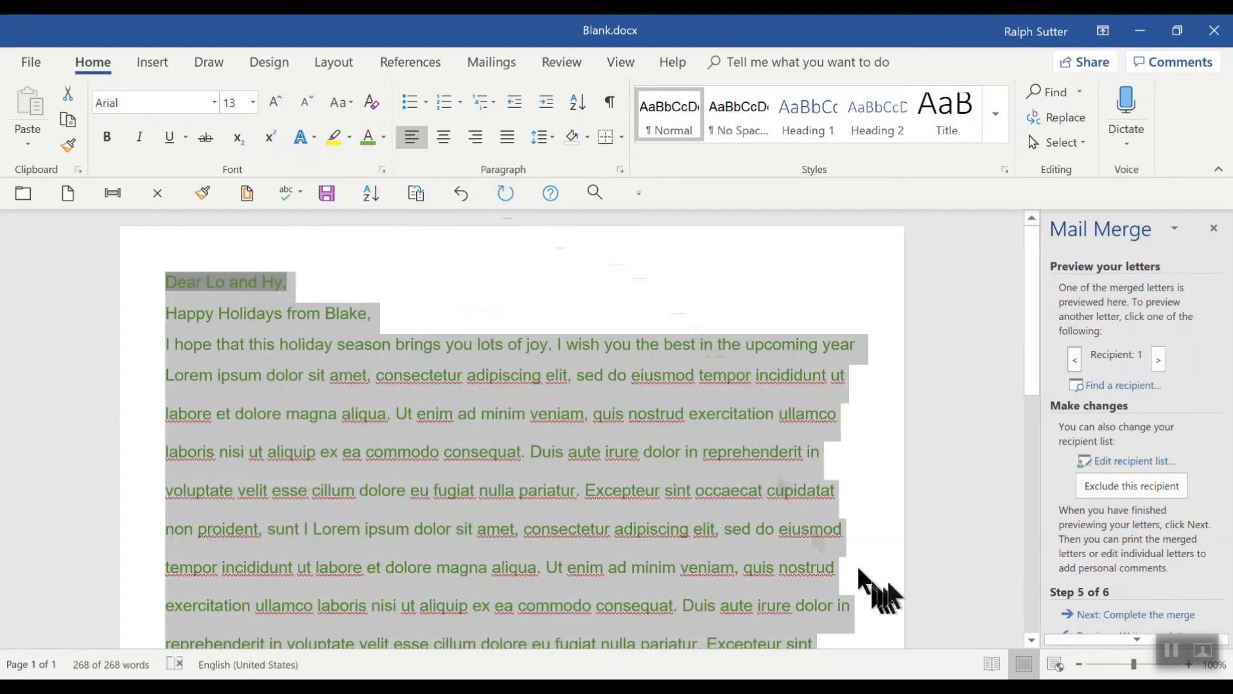
{"action": "left_click", "coordinate": [890, 576]}
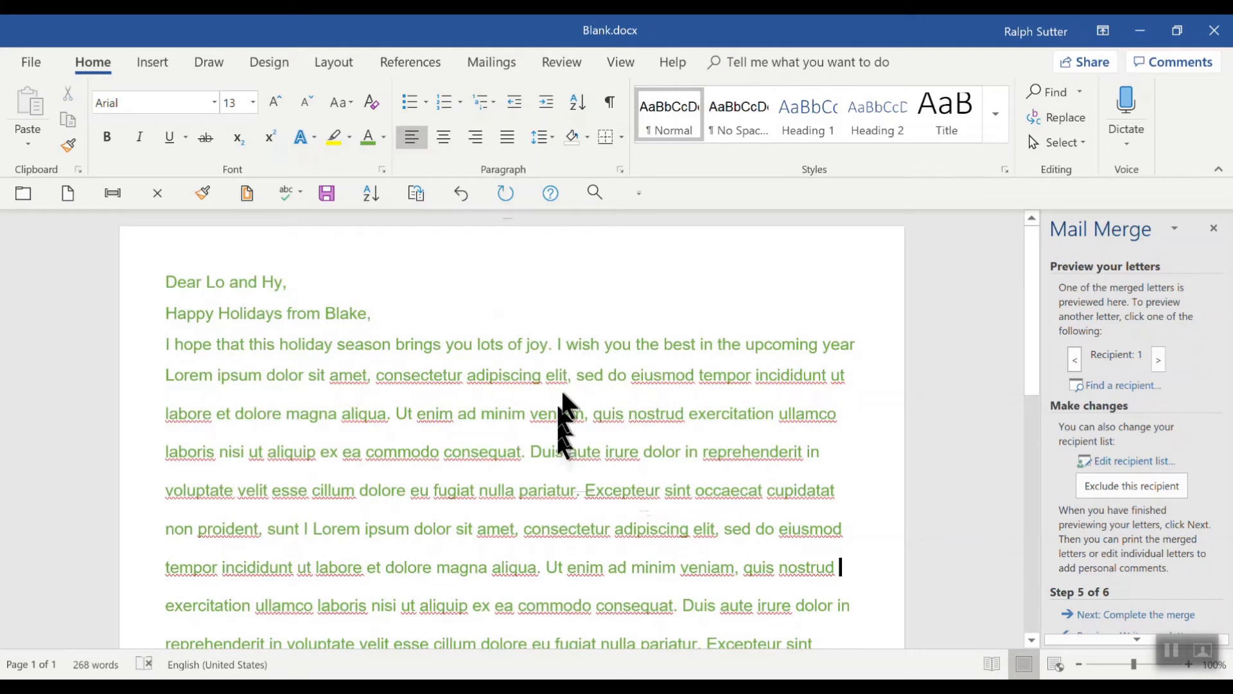
Make the greeting line and the signature name at the end of the letter bold.
{"action": "left_click_drag", "start_coordinate": [285, 282], "coordinate": [138, 278]}
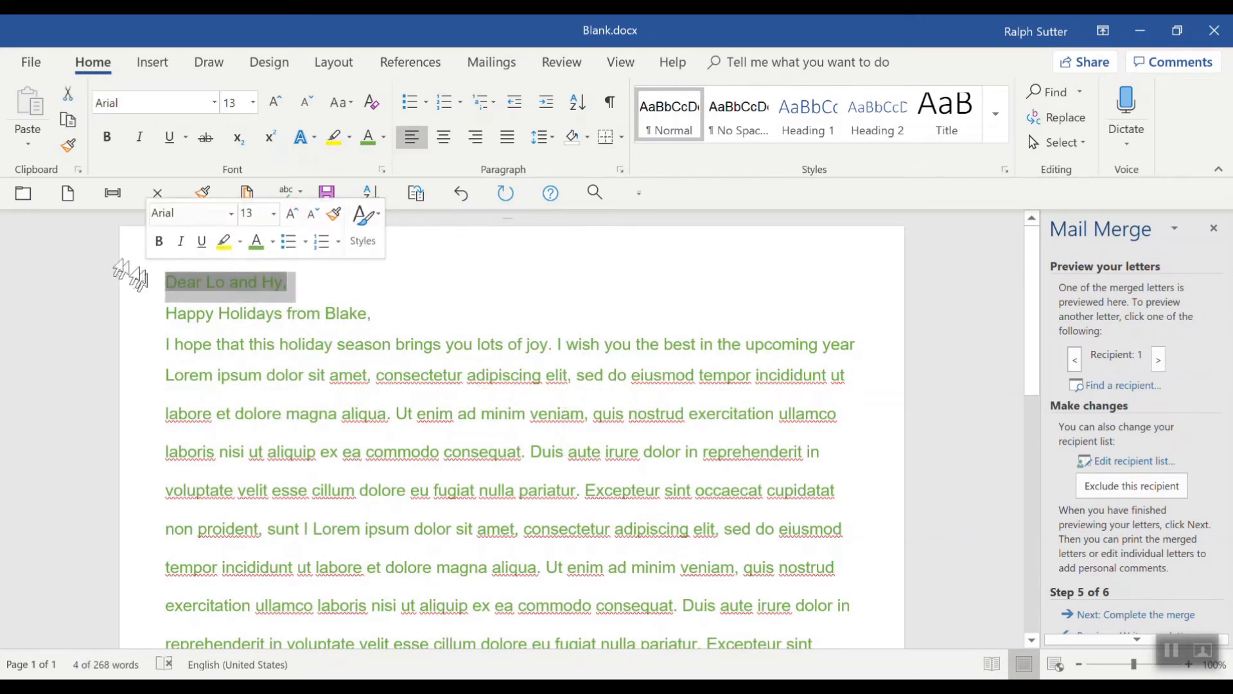
{"action": "left_click", "coordinate": [165, 237]}
{"action": "left_click", "coordinate": [487, 281]}
{"action": "scroll", "coordinate": [488, 282], "scroll_direction": "down", "scroll_amount": 5}
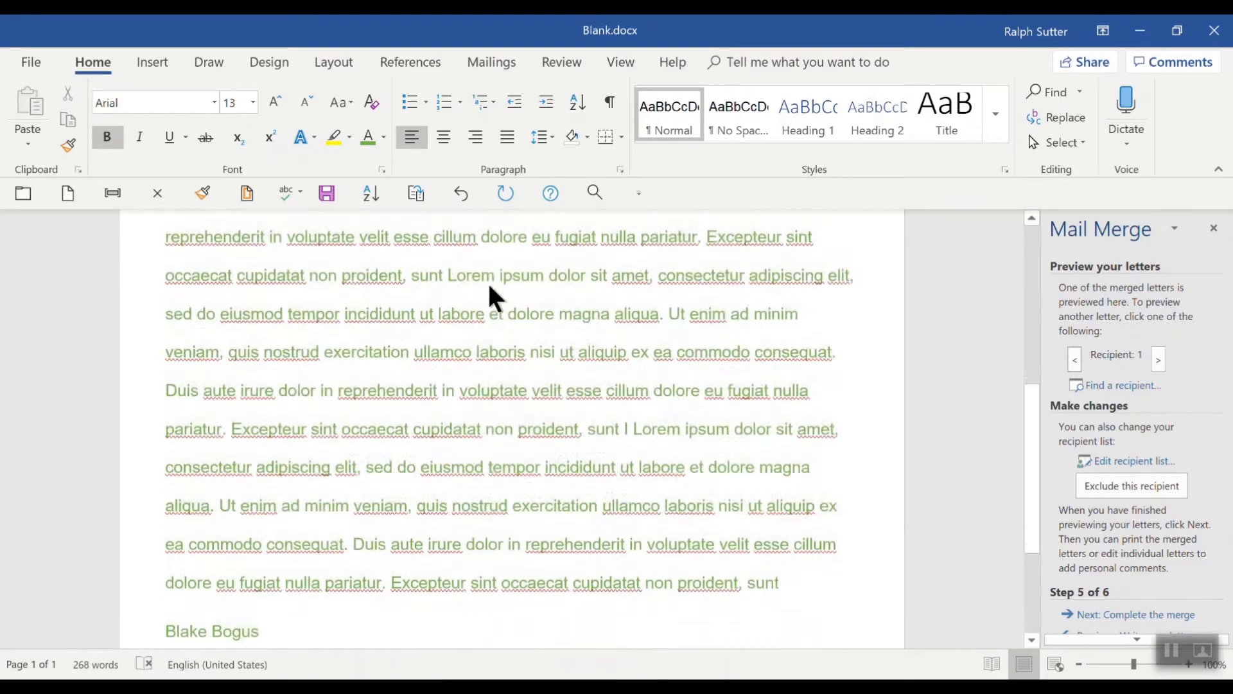
{"action": "scroll", "coordinate": [487, 281], "scroll_direction": "down", "scroll_amount": 3}
{"action": "left_click_drag", "start_coordinate": [264, 438], "coordinate": [166, 430]}
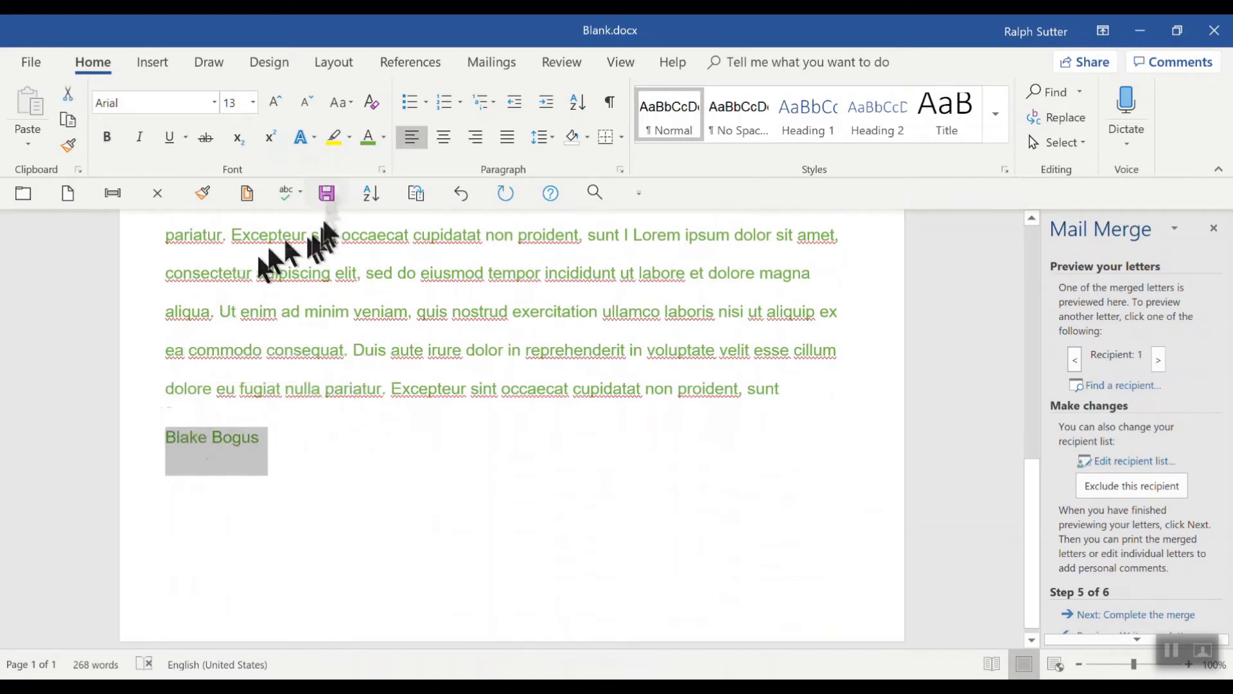
{"action": "left_click", "coordinate": [106, 137]}
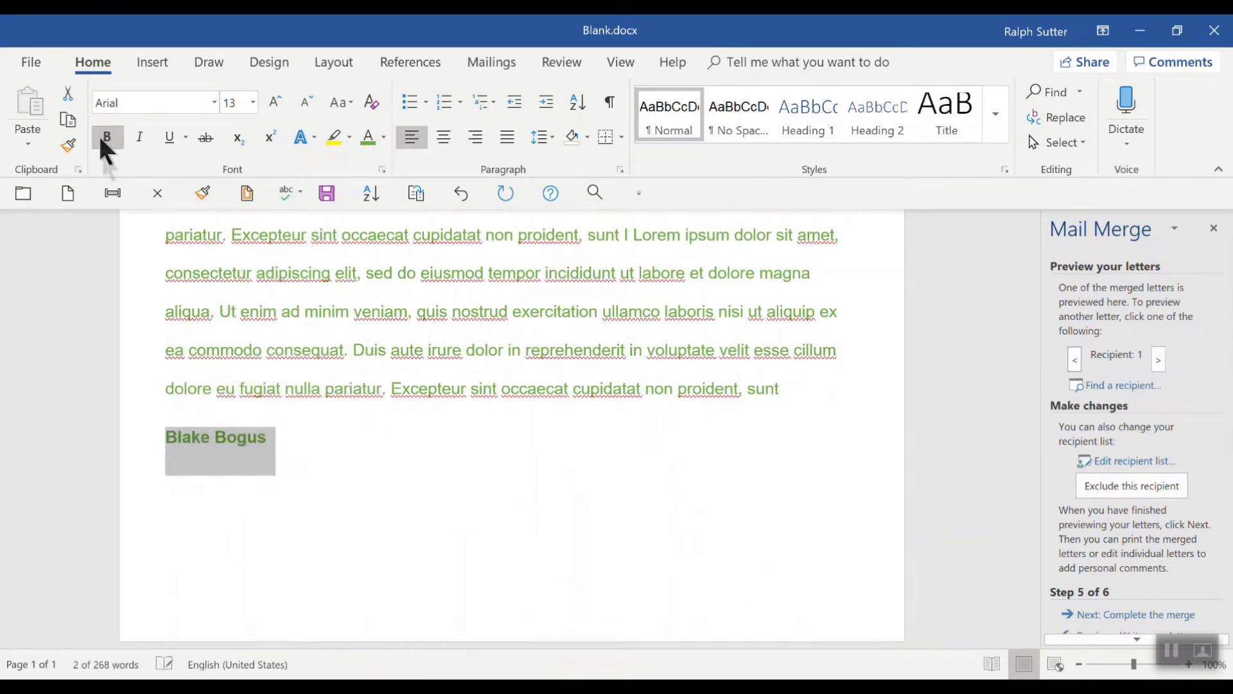
{"action": "left_click", "coordinate": [385, 459]}
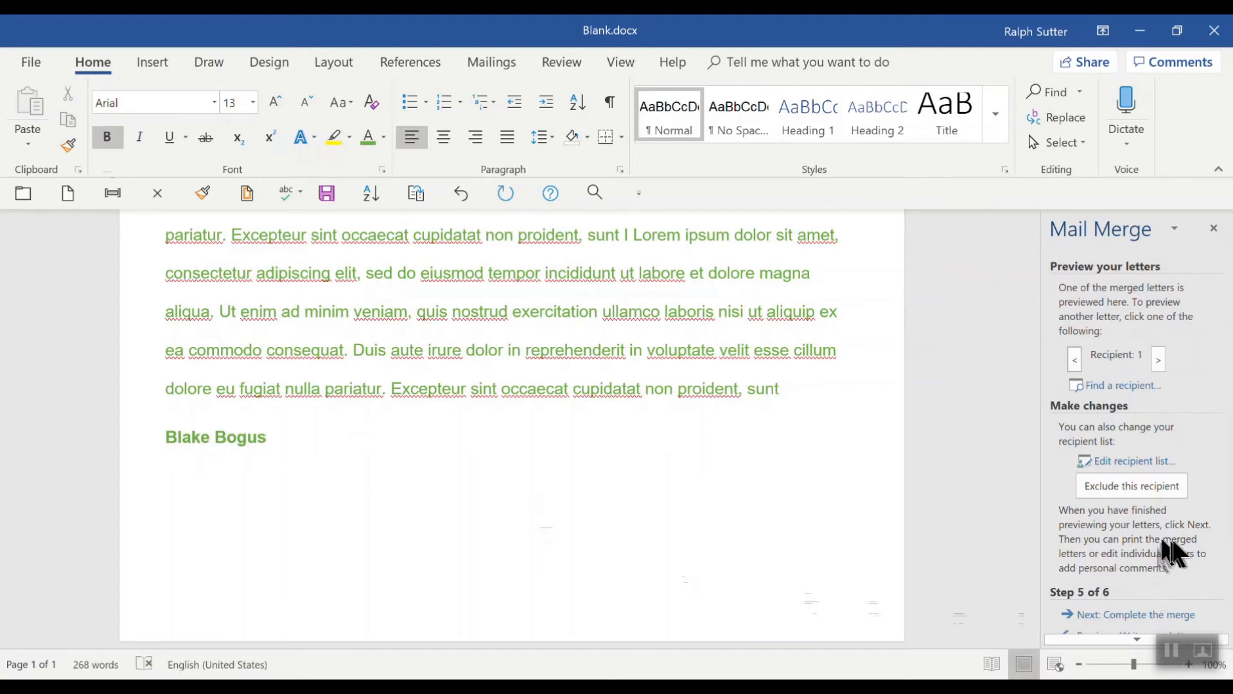
Complete the merge by creating individual letters for all records in a new document, and look through the merged letters.
{"action": "left_click", "coordinate": [1139, 616]}
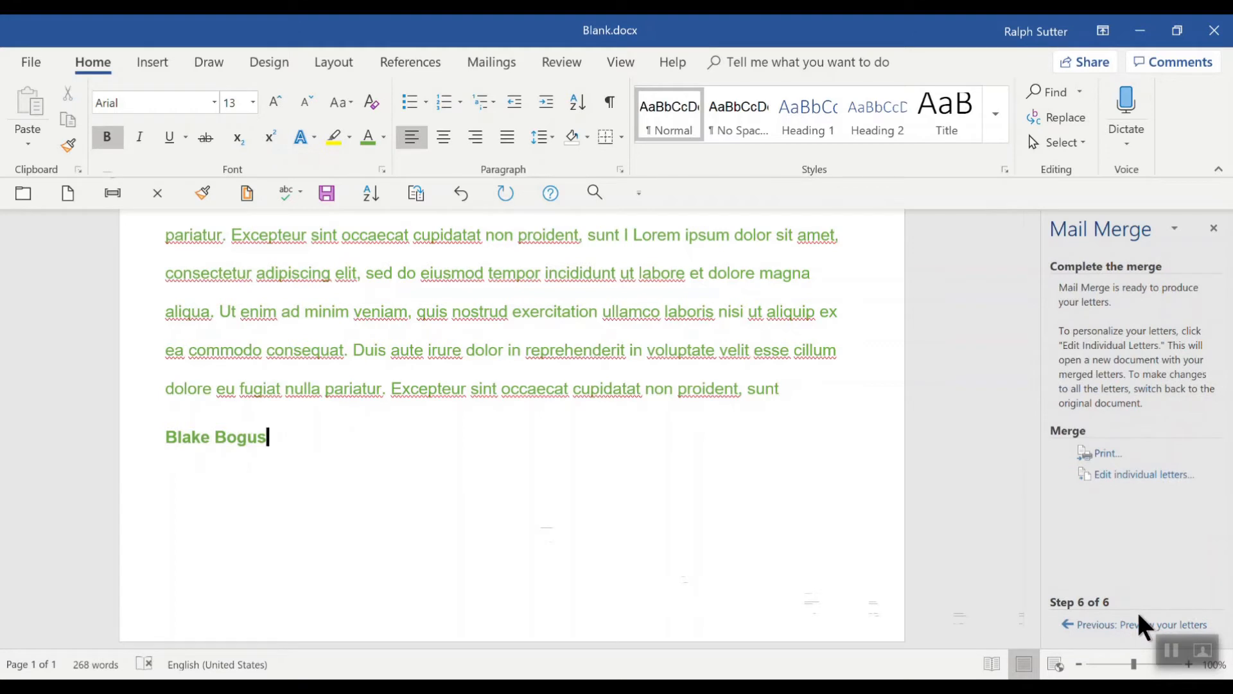
{"action": "left_click", "coordinate": [1138, 476]}
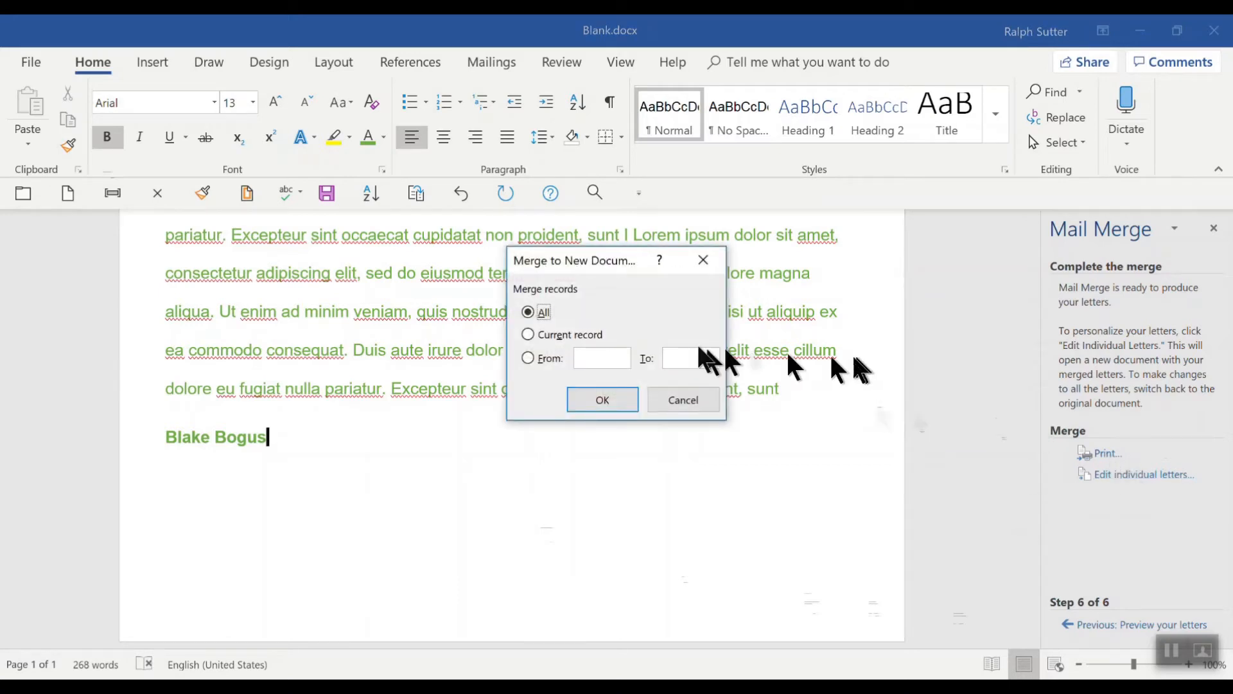
{"action": "left_click", "coordinate": [591, 401]}
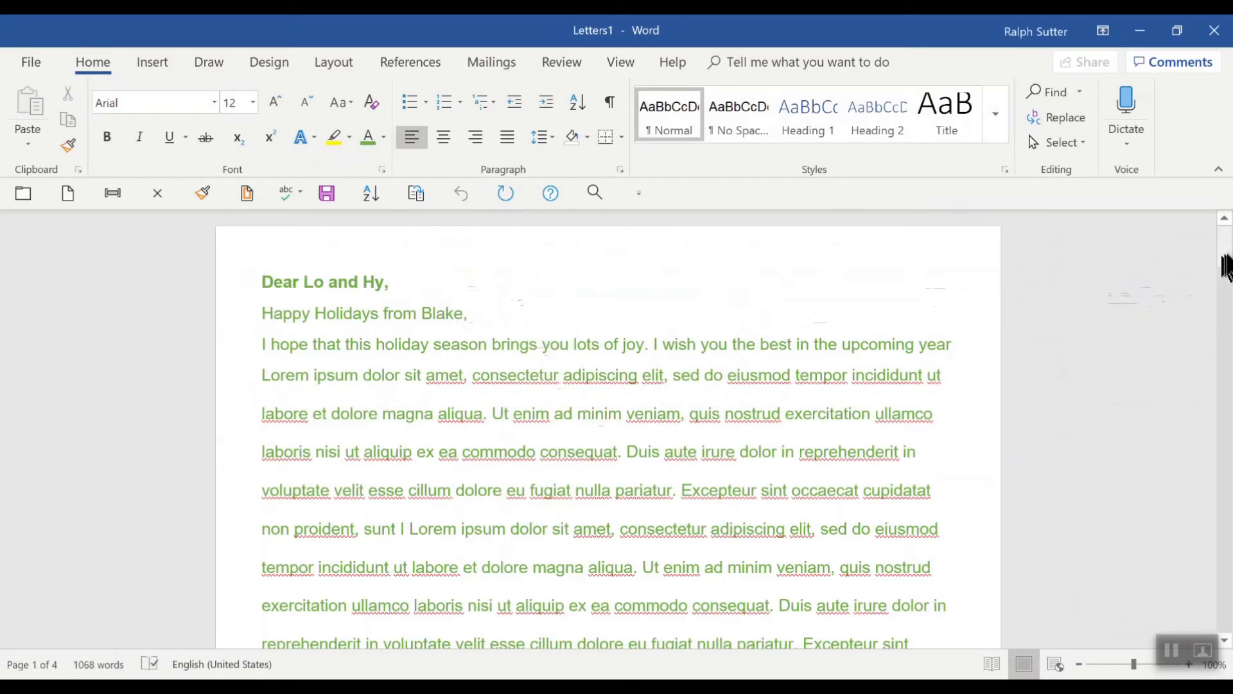
{"action": "left_click_drag", "start_coordinate": [1229, 252], "coordinate": [1200, 588]}
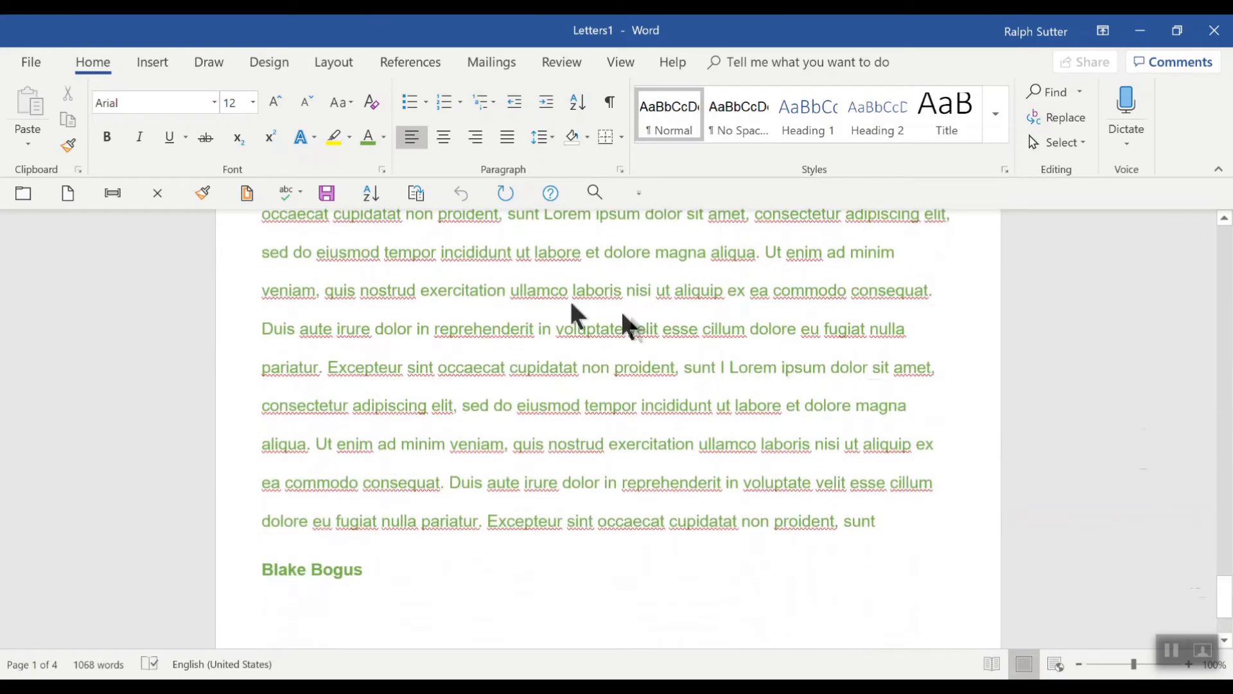
Create a new blank document and start the Step-by-Step Mail Merge Wizard in it.
{"action": "left_click", "coordinate": [30, 63]}
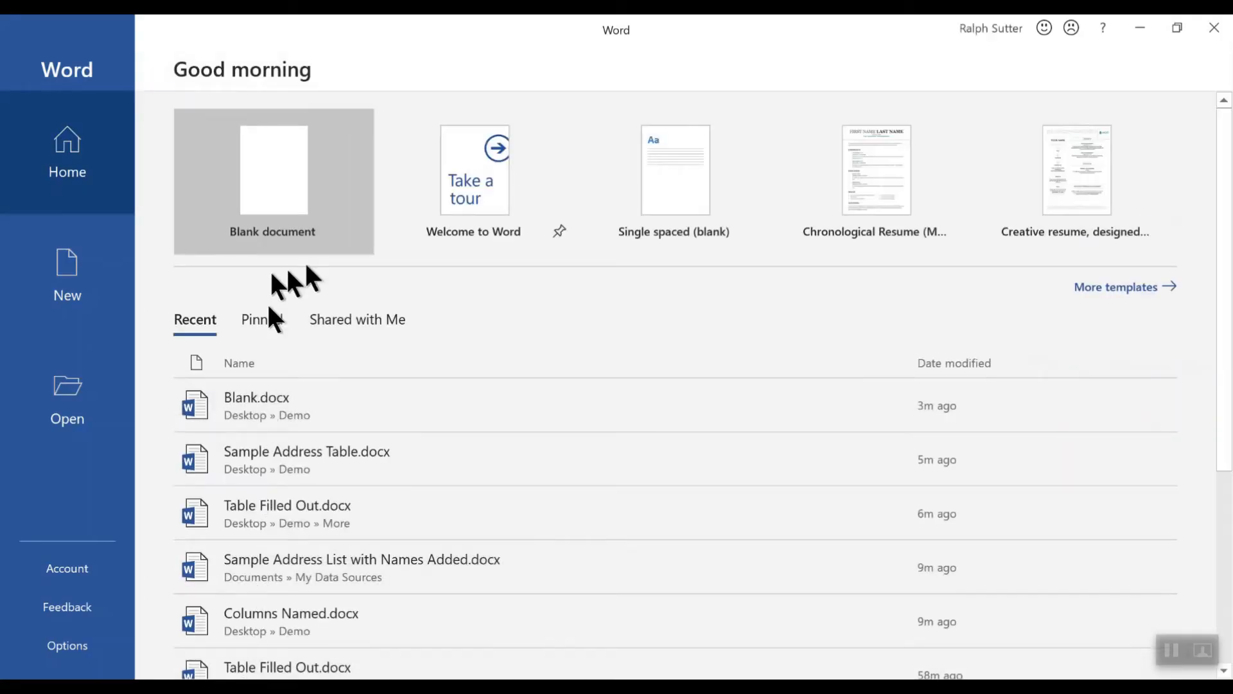
{"action": "left_click", "coordinate": [296, 196]}
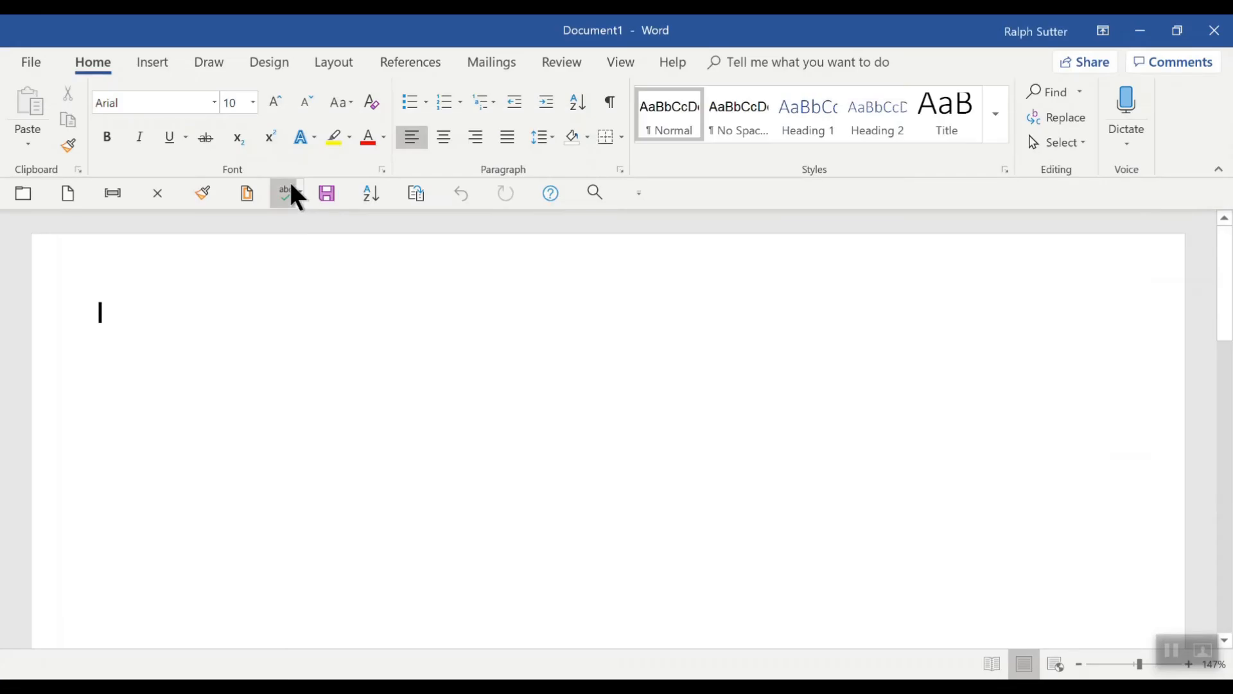
{"action": "left_click", "coordinate": [493, 64]}
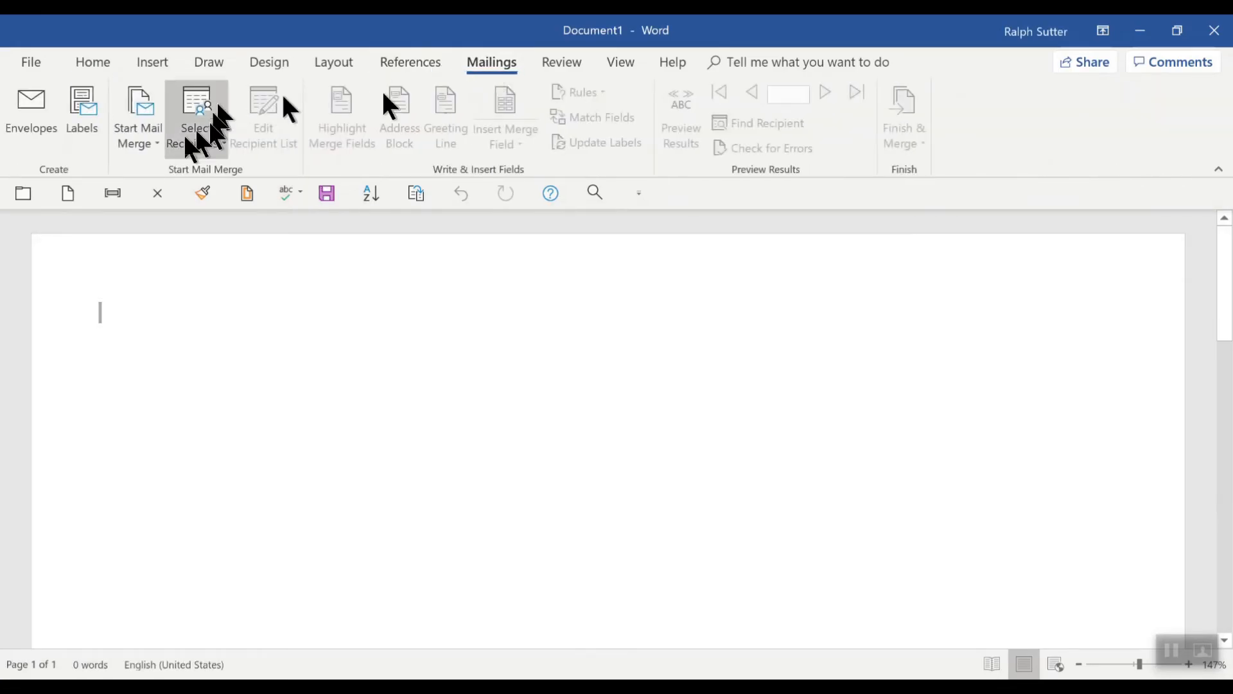
{"action": "left_click", "coordinate": [148, 142]}
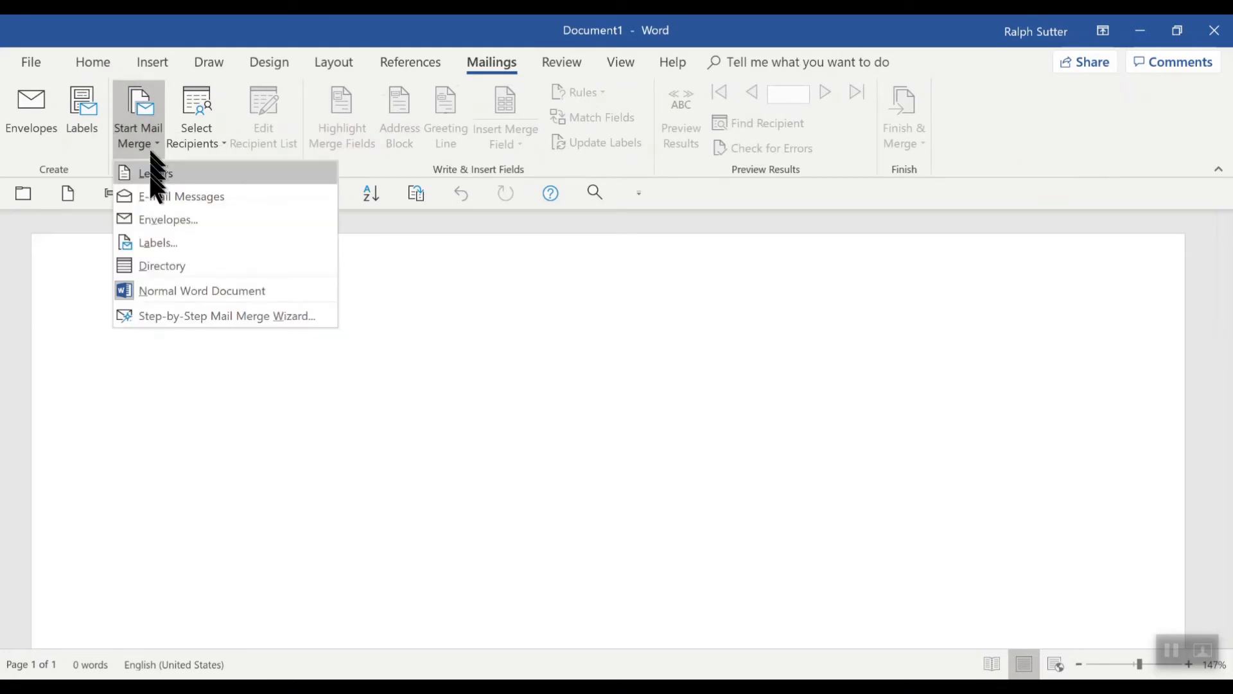
{"action": "left_click", "coordinate": [150, 317]}
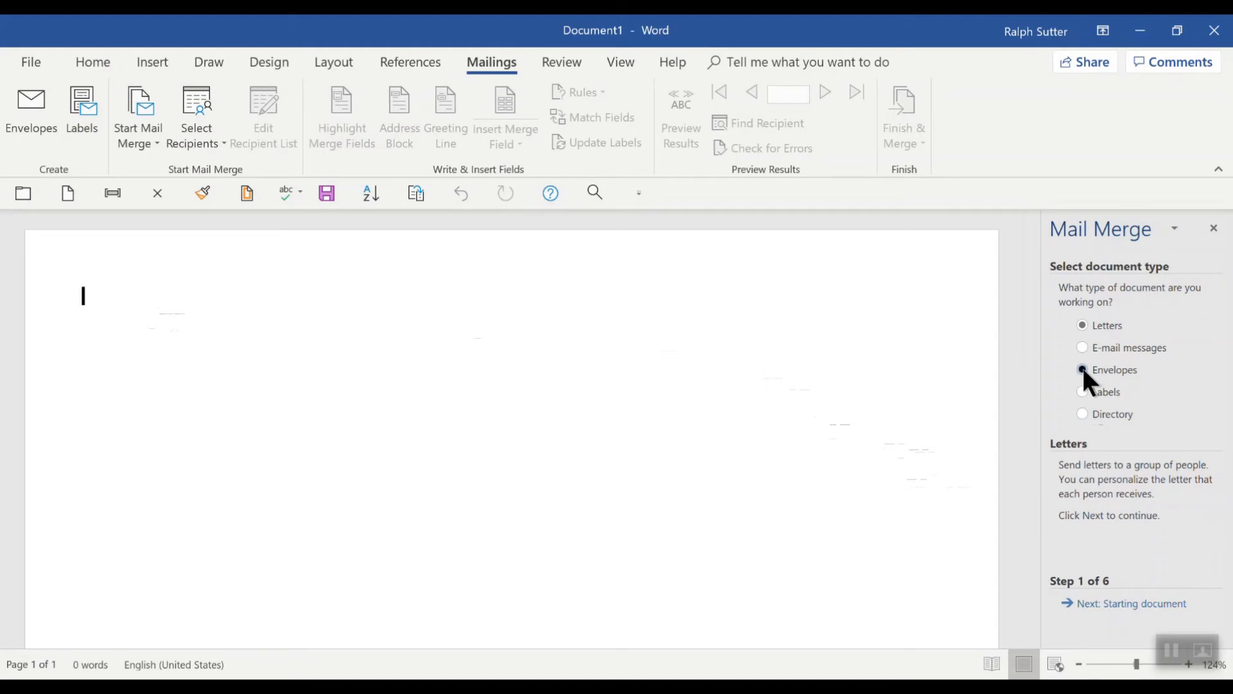
Choose envelopes as the merge document type and apply the Size 10 (4 1/8 x 9 1/2 in) envelope layout.
{"action": "left_click", "coordinate": [1083, 371]}
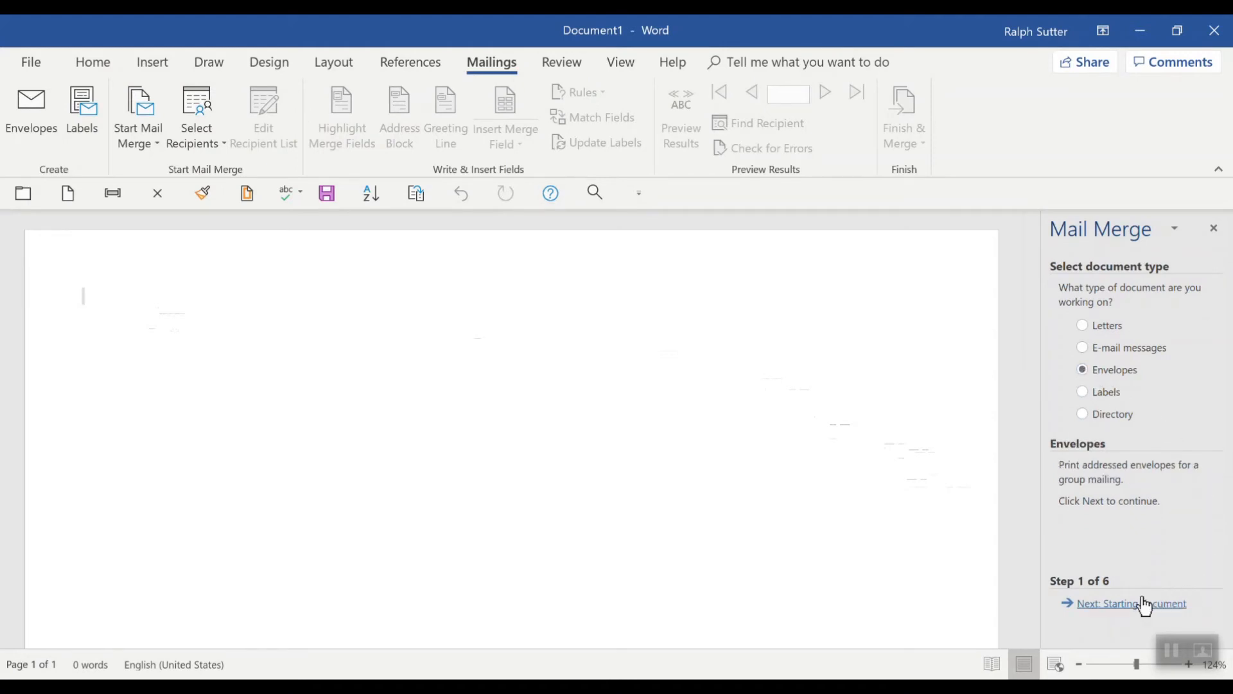
{"action": "left_click", "coordinate": [1141, 604]}
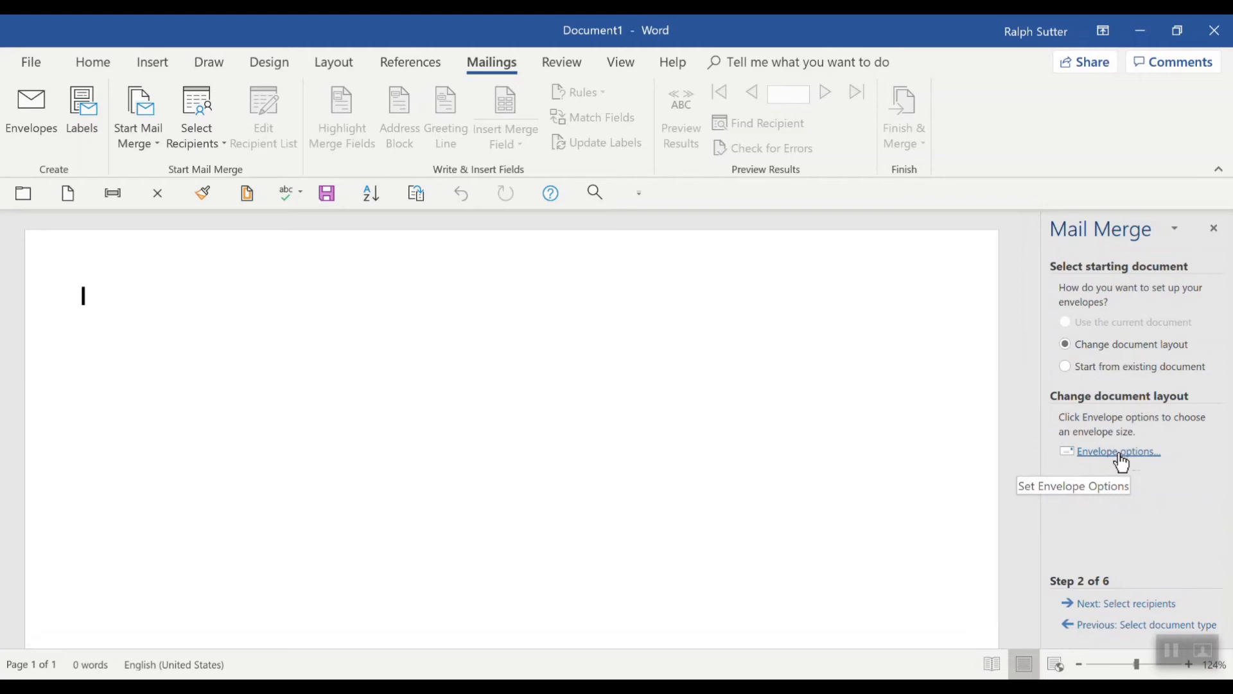
{"action": "left_click", "coordinate": [1118, 451]}
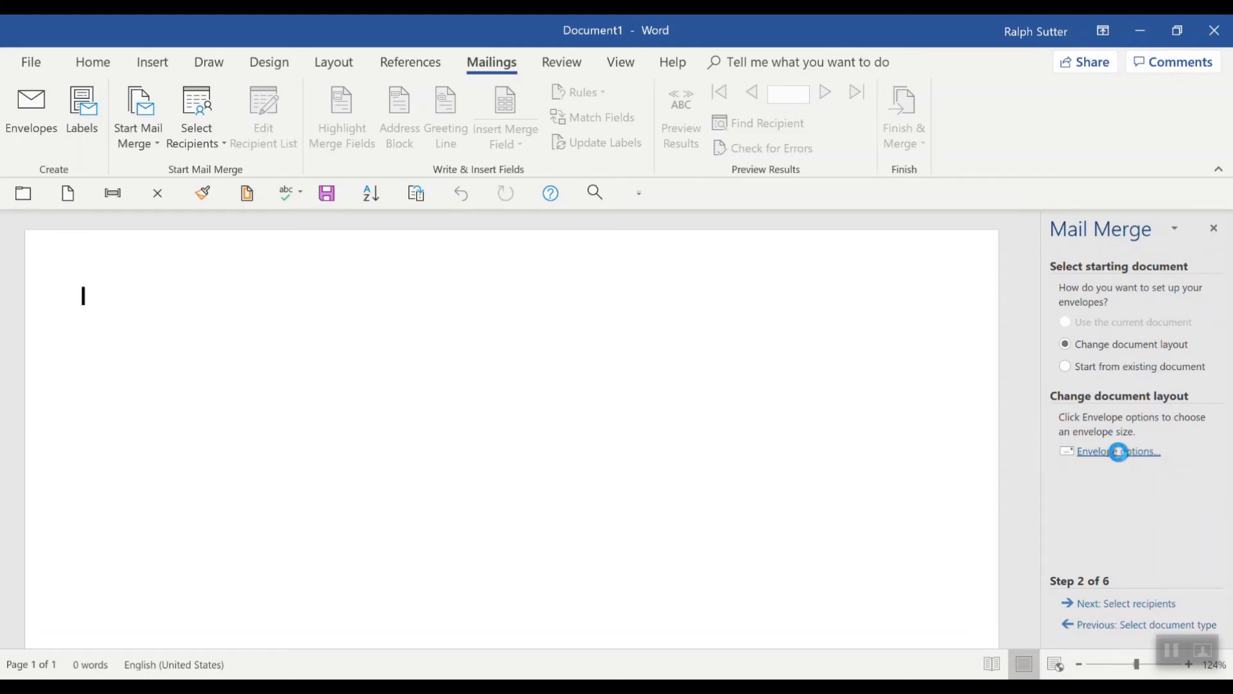
{"action": "left_click", "coordinate": [1119, 451]}
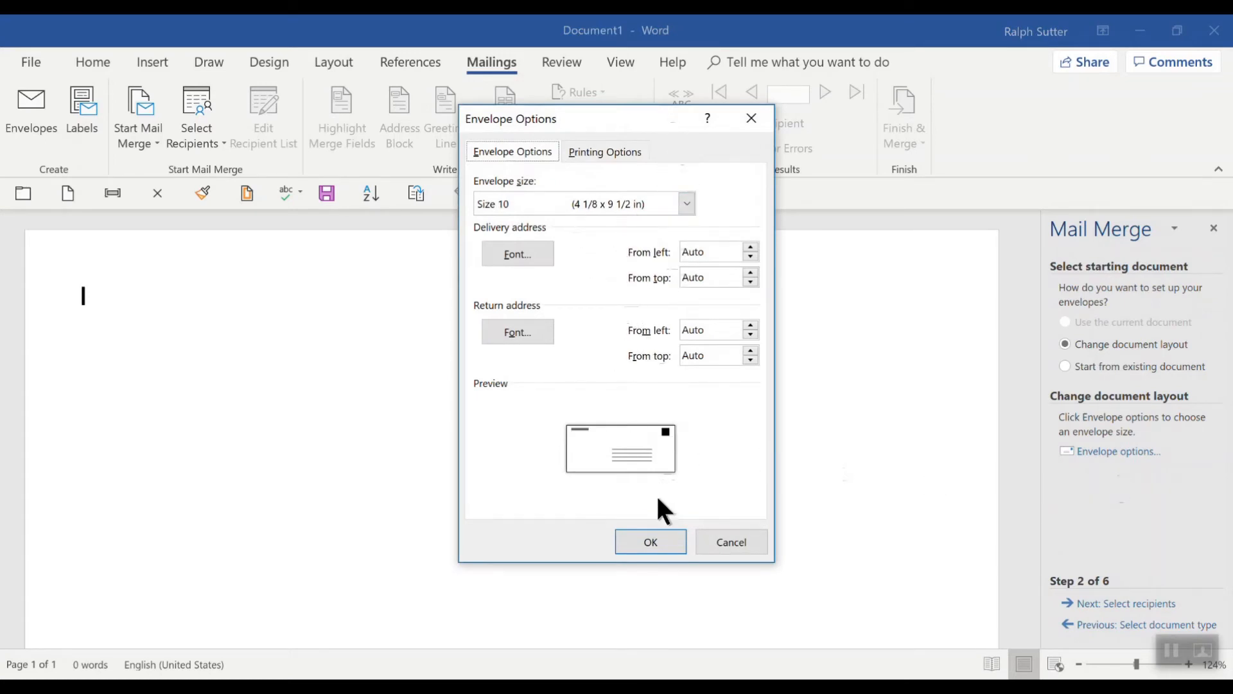
{"action": "left_click", "coordinate": [650, 541]}
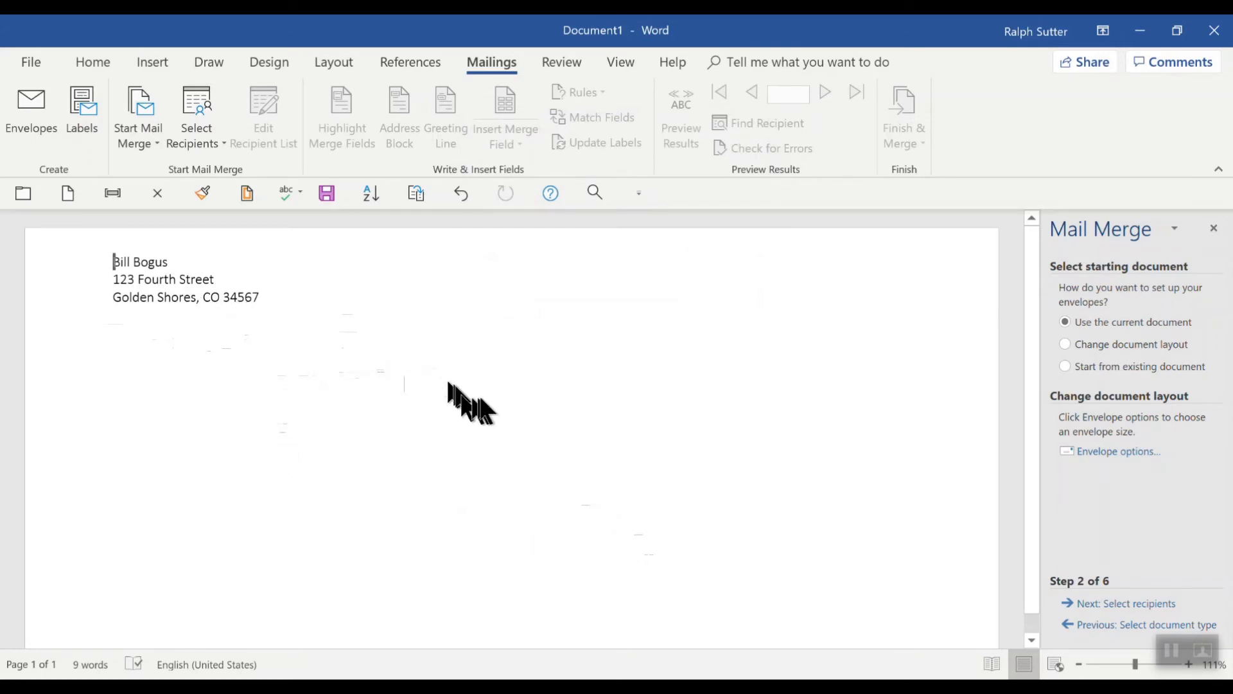
Advance to selecting recipients and use the existing list Sample Address Table.docx - Shortcut from My Data Sources, keeping all recipients included.
{"action": "left_click", "coordinate": [1124, 603]}
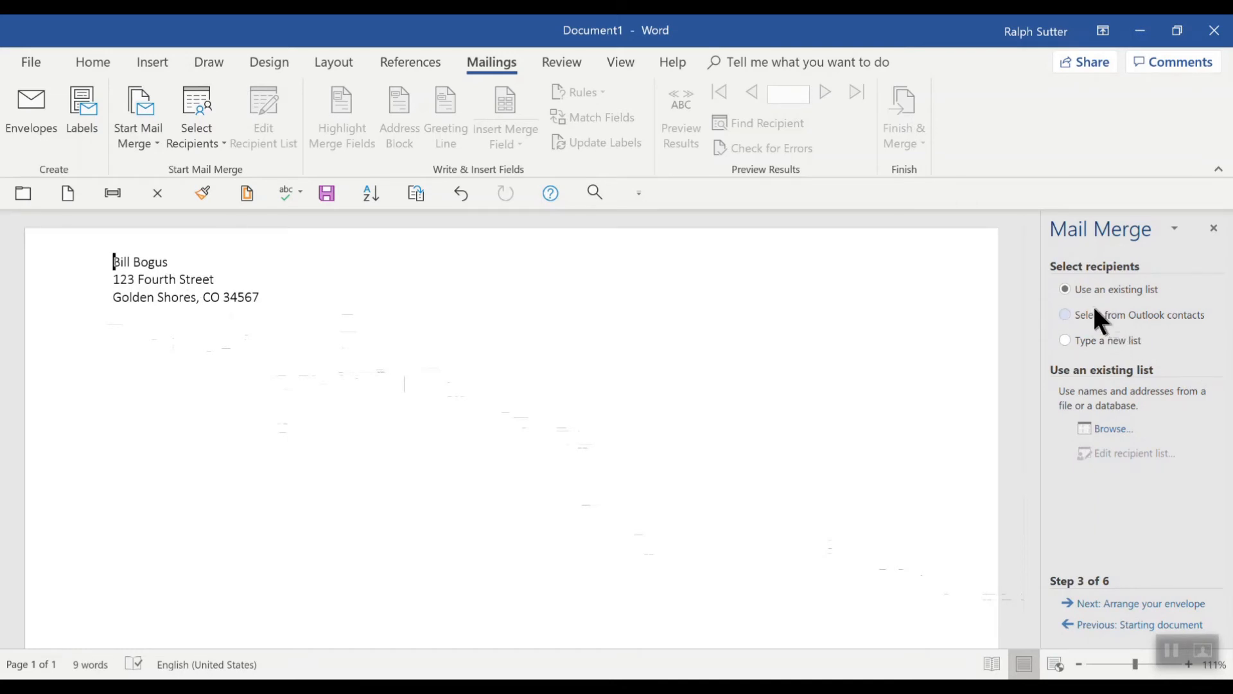
{"action": "left_click", "coordinate": [1120, 432]}
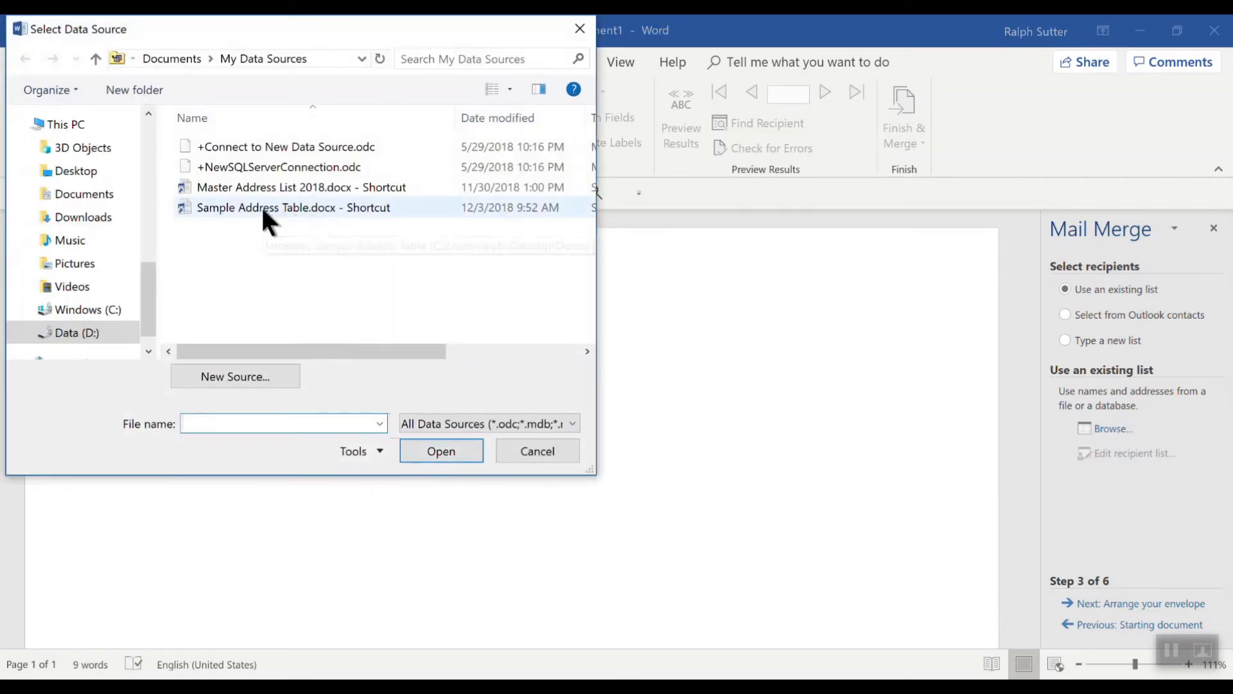
{"action": "left_click", "coordinate": [266, 213]}
{"action": "left_click", "coordinate": [440, 451]}
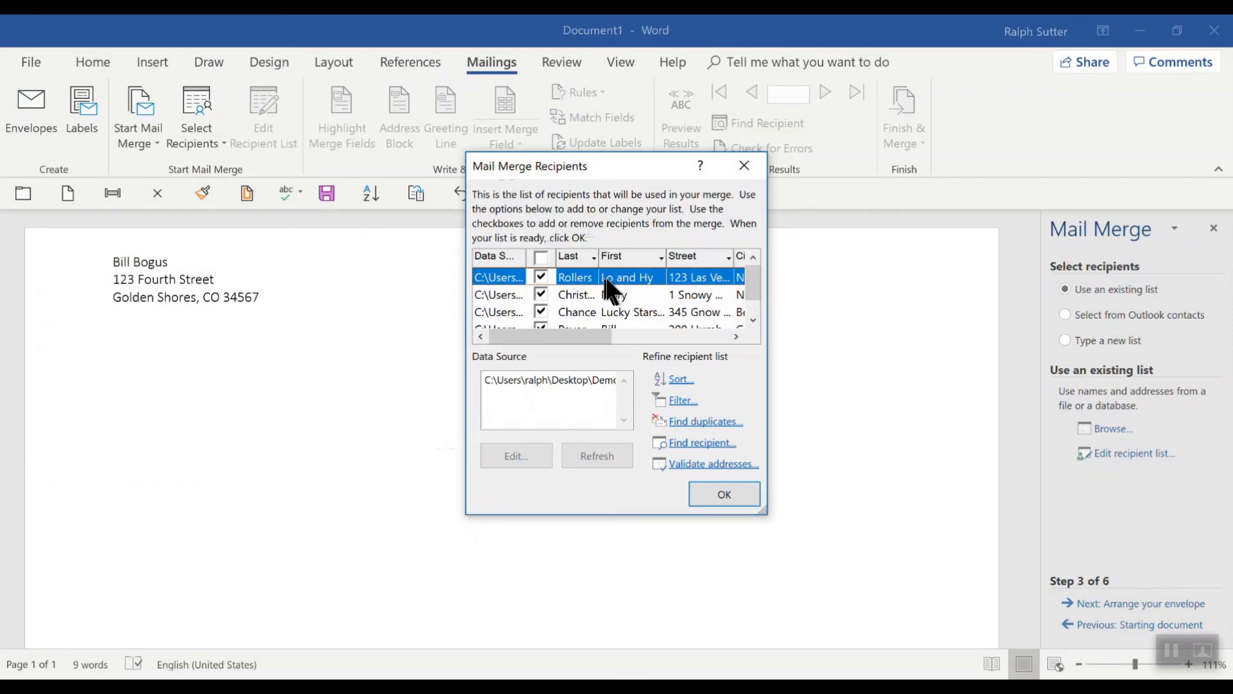
{"action": "left_click", "coordinate": [723, 493]}
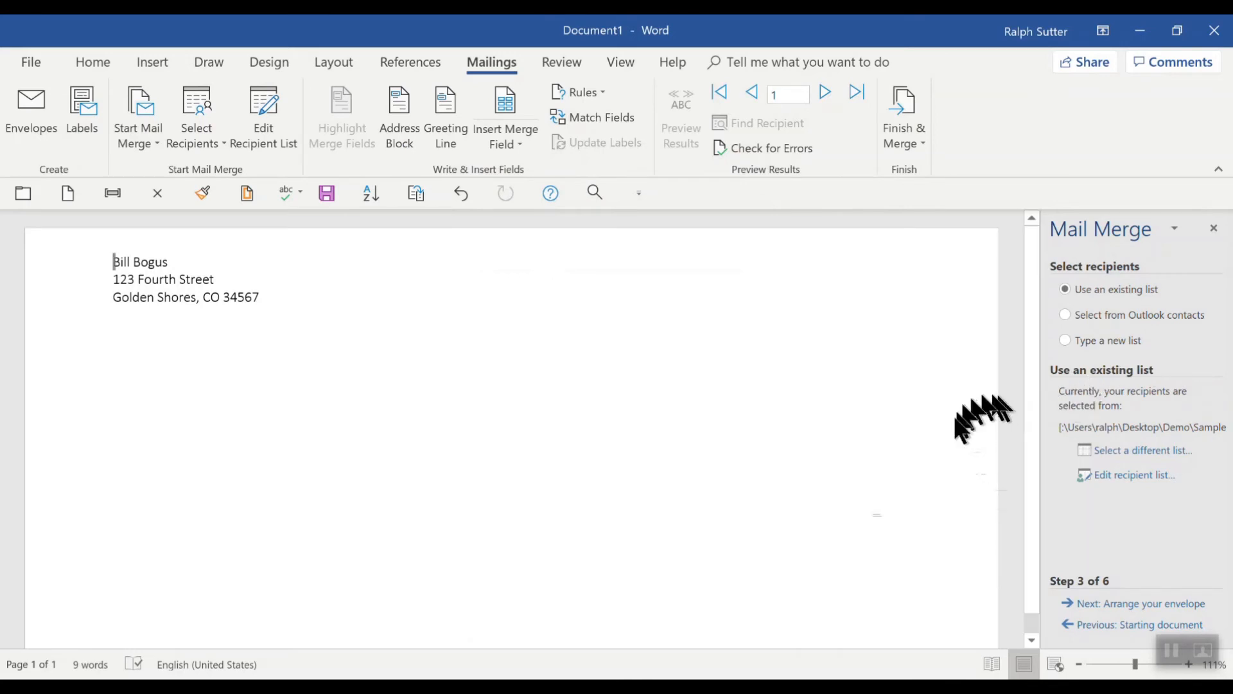
Advance to arranging the envelope and open the address block settings for the recipient area in the middle of the envelope.
{"action": "left_click", "coordinate": [1139, 604]}
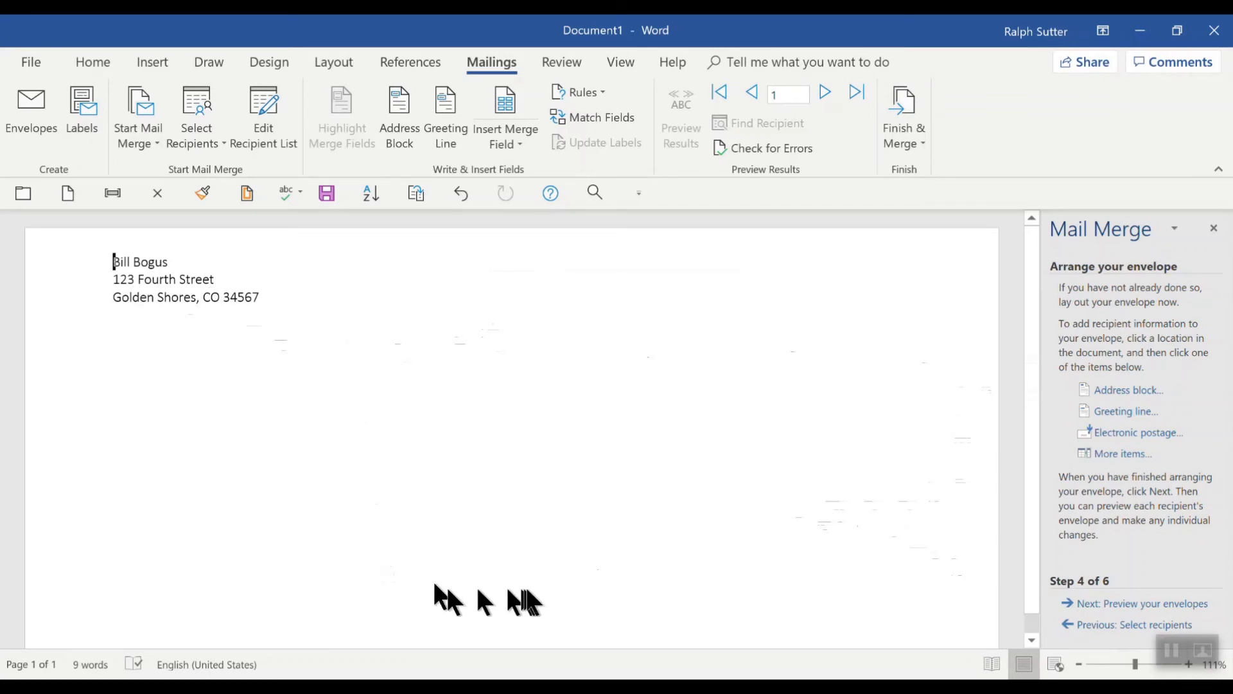
{"action": "left_click", "coordinate": [556, 544]}
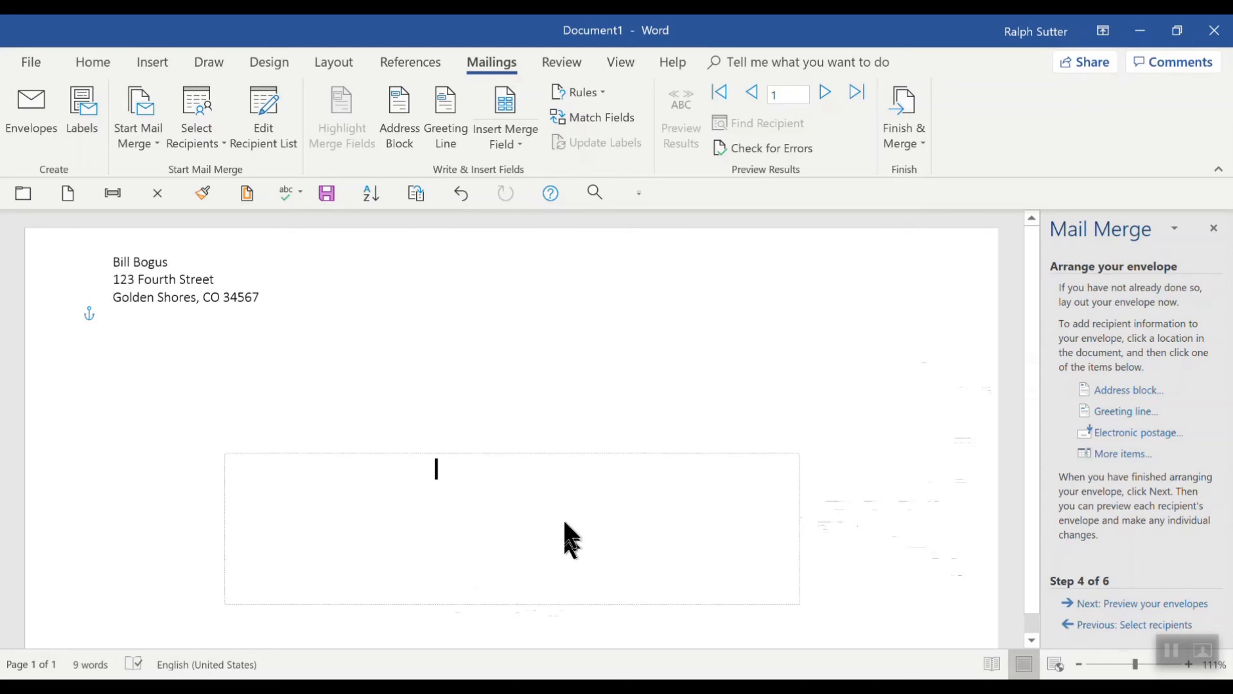
{"action": "left_click", "coordinate": [1111, 390]}
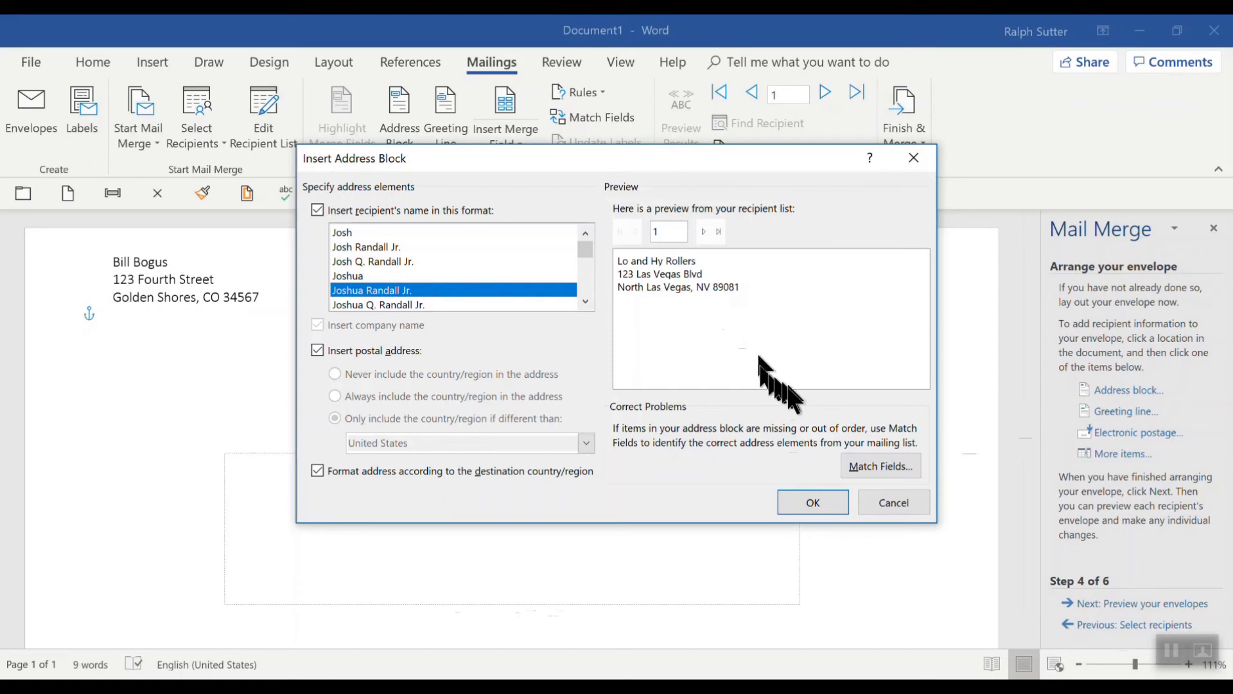
Try matching the address block's First Name field to Greeting, and restore the match to First.
{"action": "left_click", "coordinate": [877, 466]}
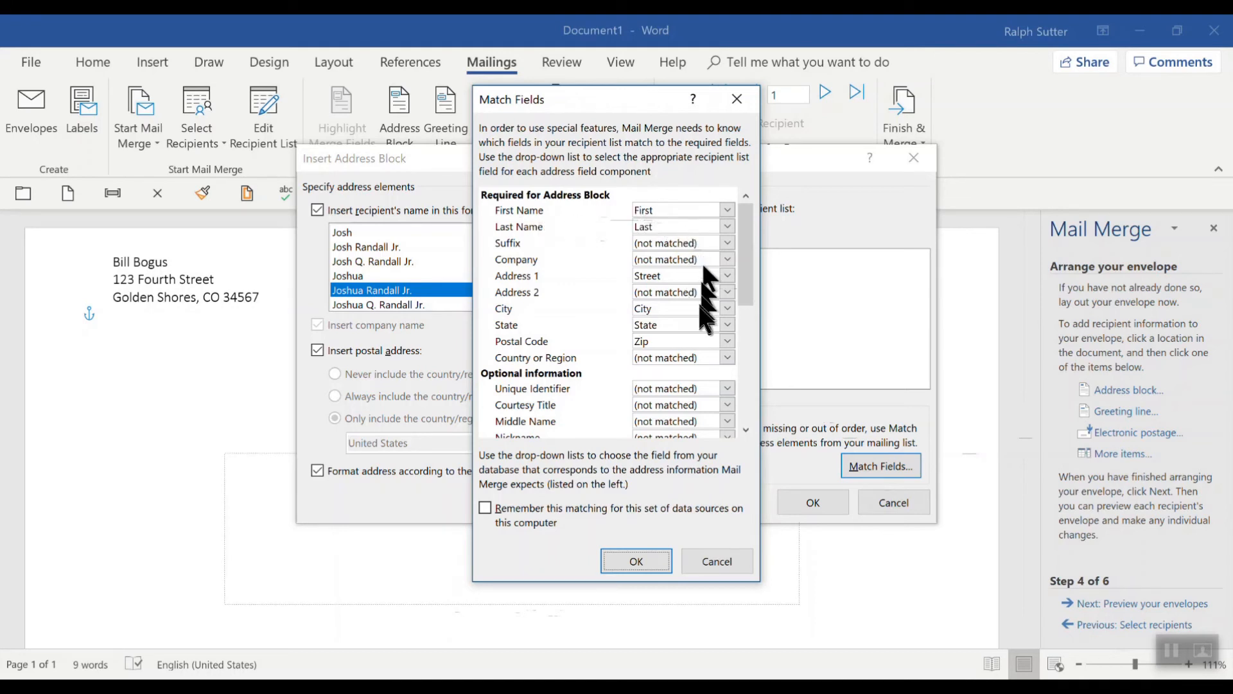
{"action": "left_click", "coordinate": [728, 207]}
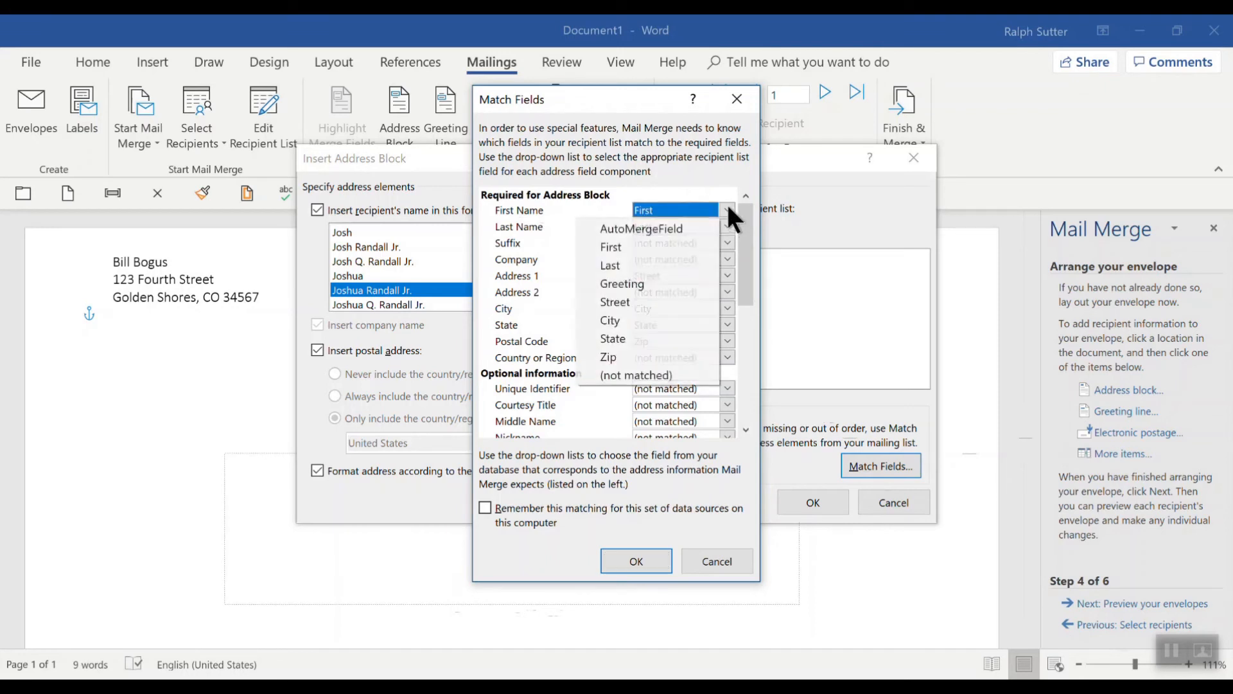
{"action": "left_click", "coordinate": [662, 282]}
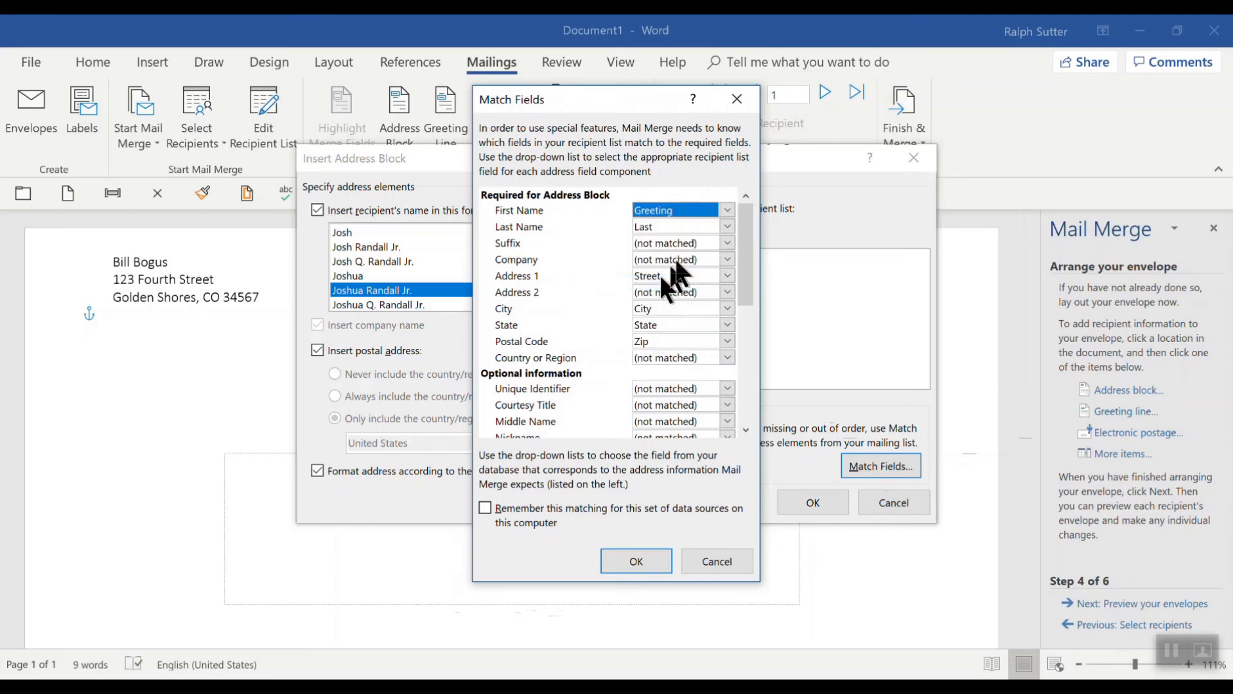
{"action": "left_click", "coordinate": [728, 204]}
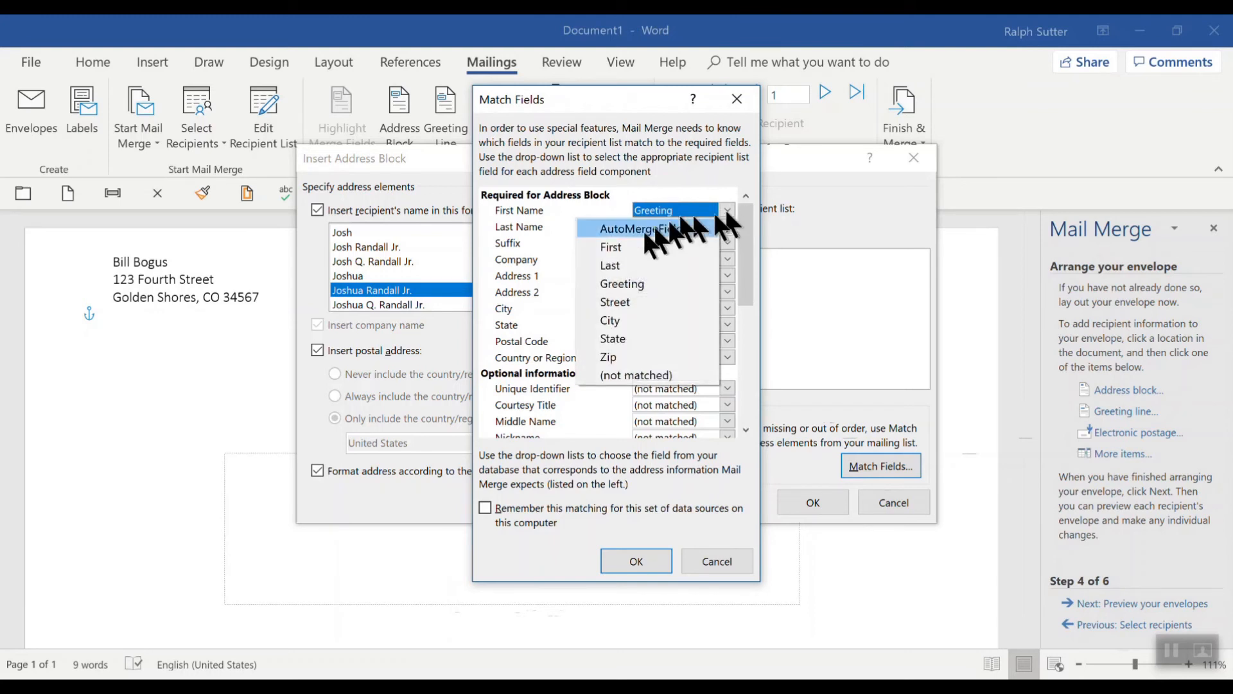
{"action": "left_click", "coordinate": [622, 246]}
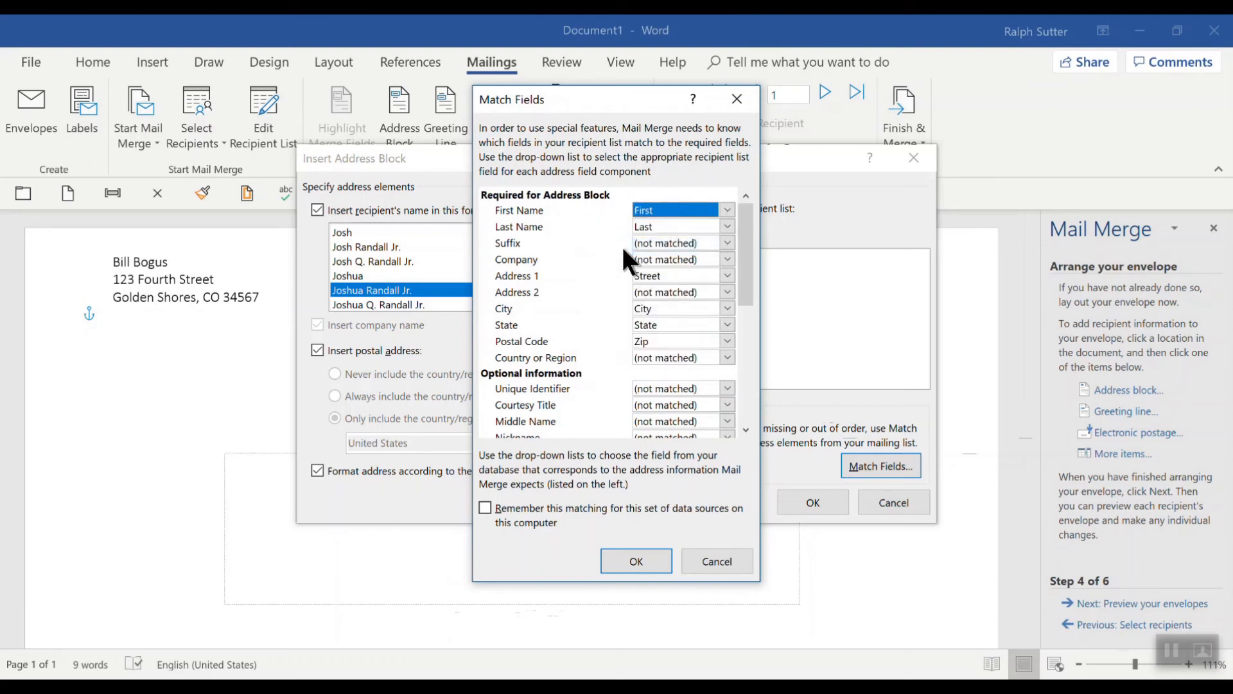
{"action": "left_click", "coordinate": [636, 562]}
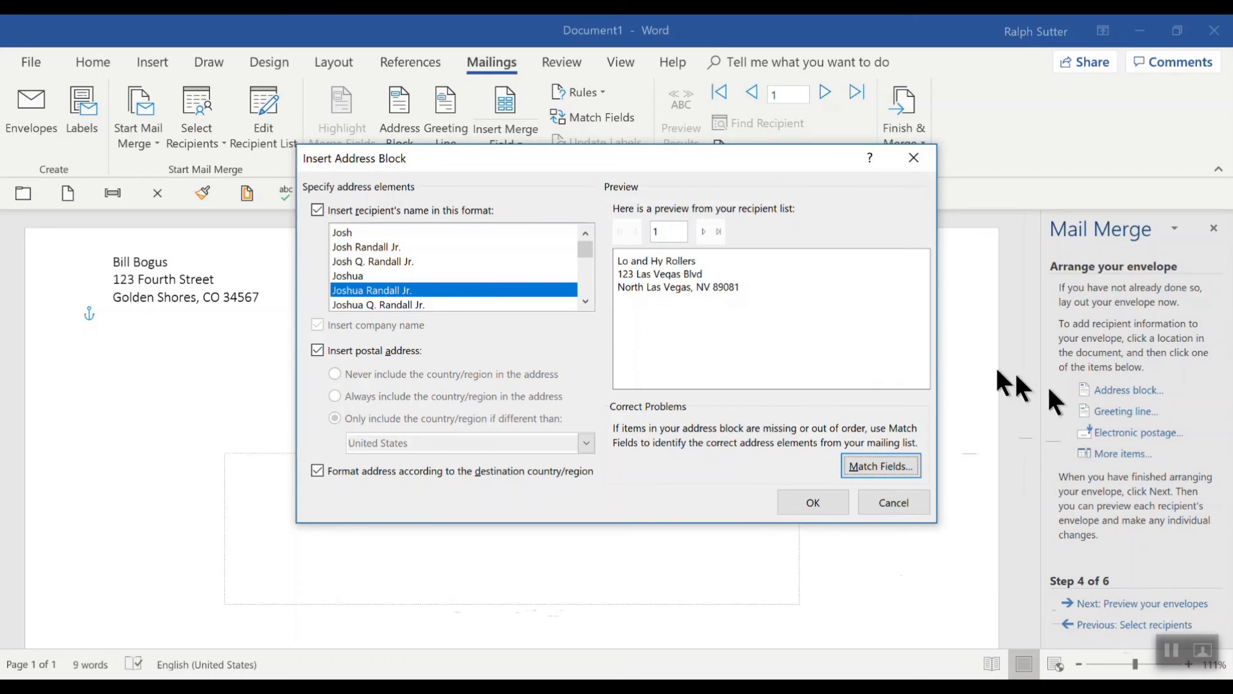
Insert the address block with the Joshua Randall Jr. name format into the recipient area and advance to previewing the envelopes.
{"action": "left_click", "coordinate": [1122, 599]}
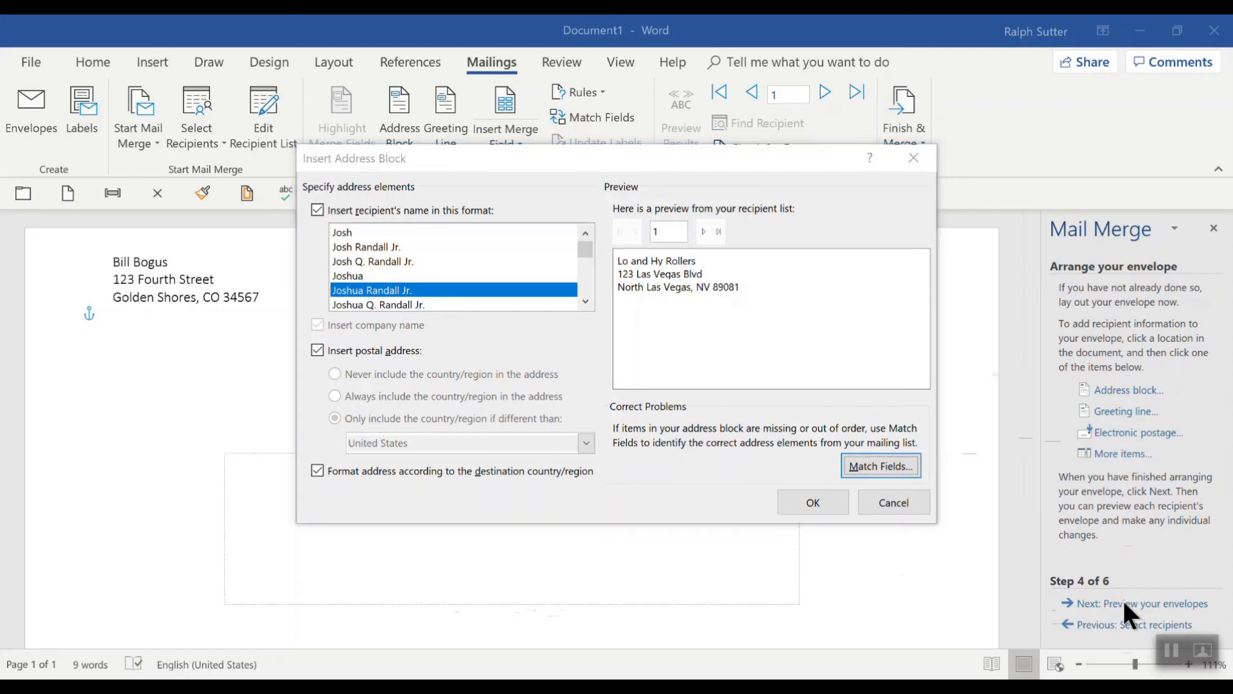
{"action": "left_click", "coordinate": [788, 504]}
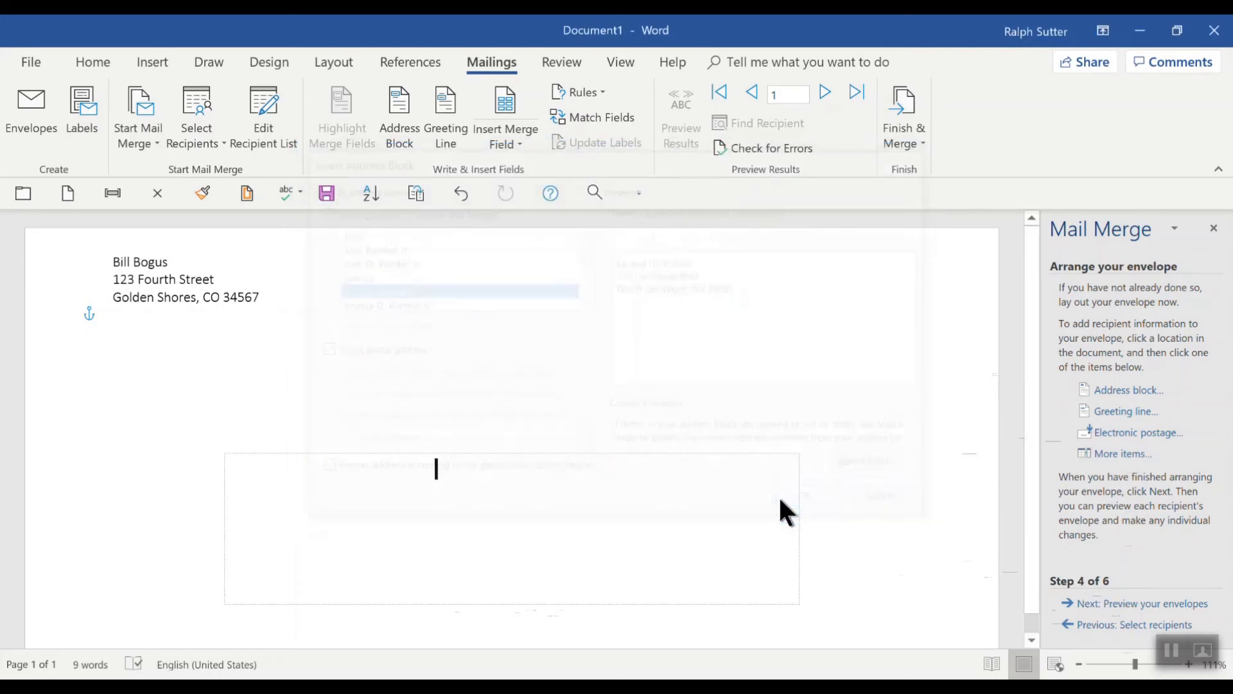
{"action": "left_click", "coordinate": [1105, 607]}
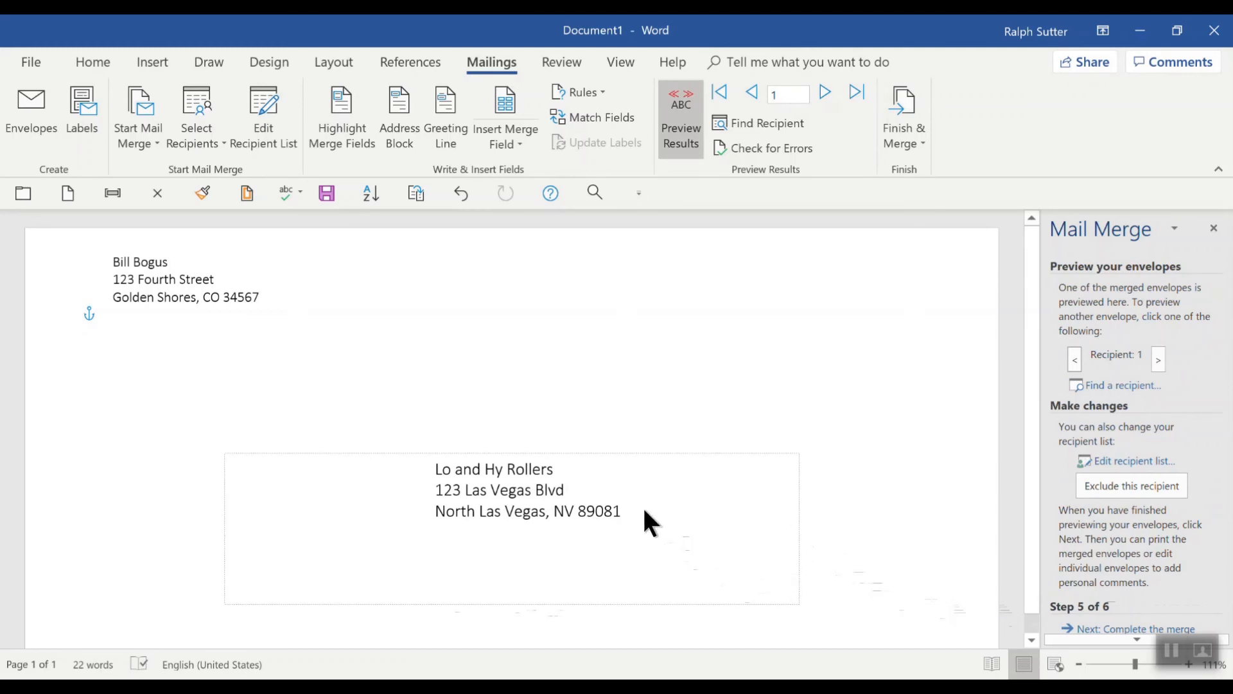
Format the recipient address block in red with a 14-point font size.
{"action": "left_click_drag", "start_coordinate": [614, 506], "coordinate": [424, 487]}
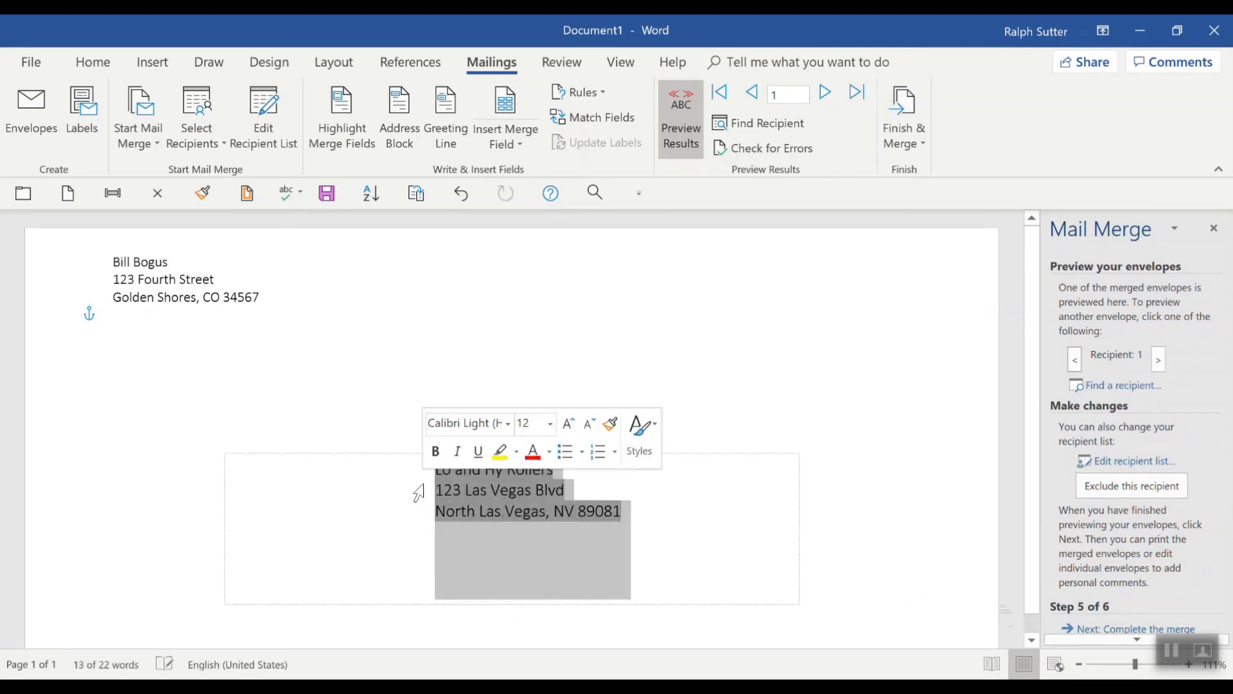
{"action": "right_click", "coordinate": [512, 503]}
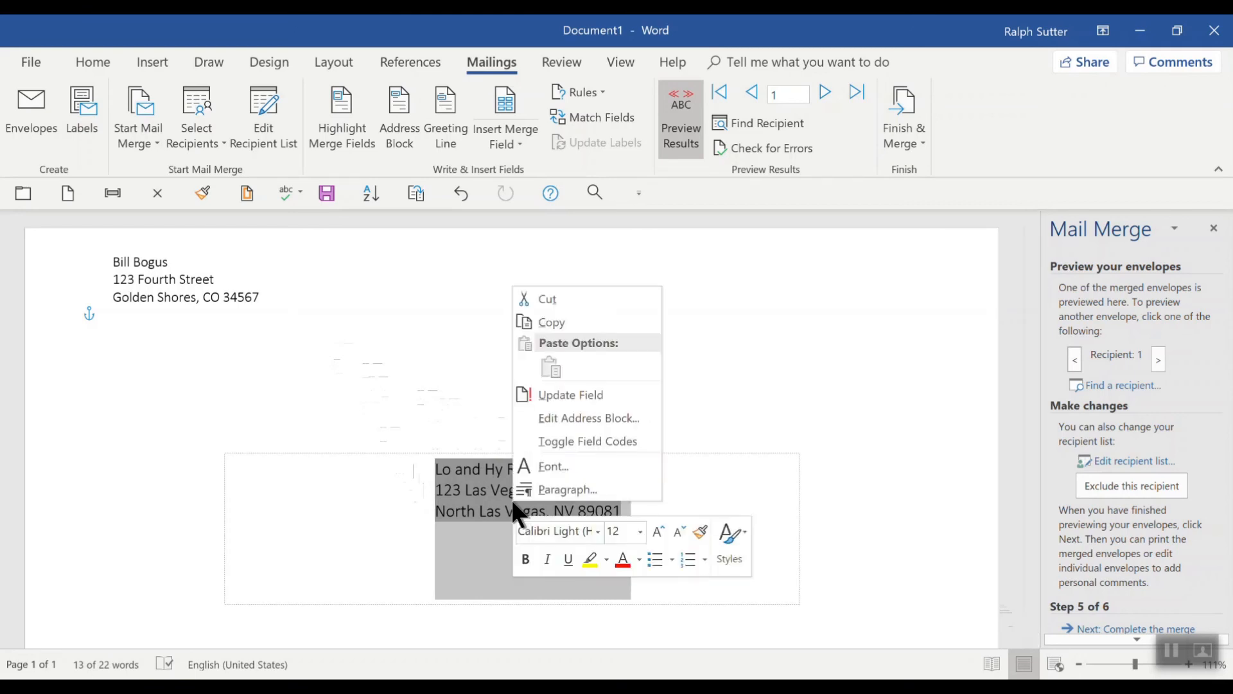
{"action": "left_click", "coordinate": [623, 559]}
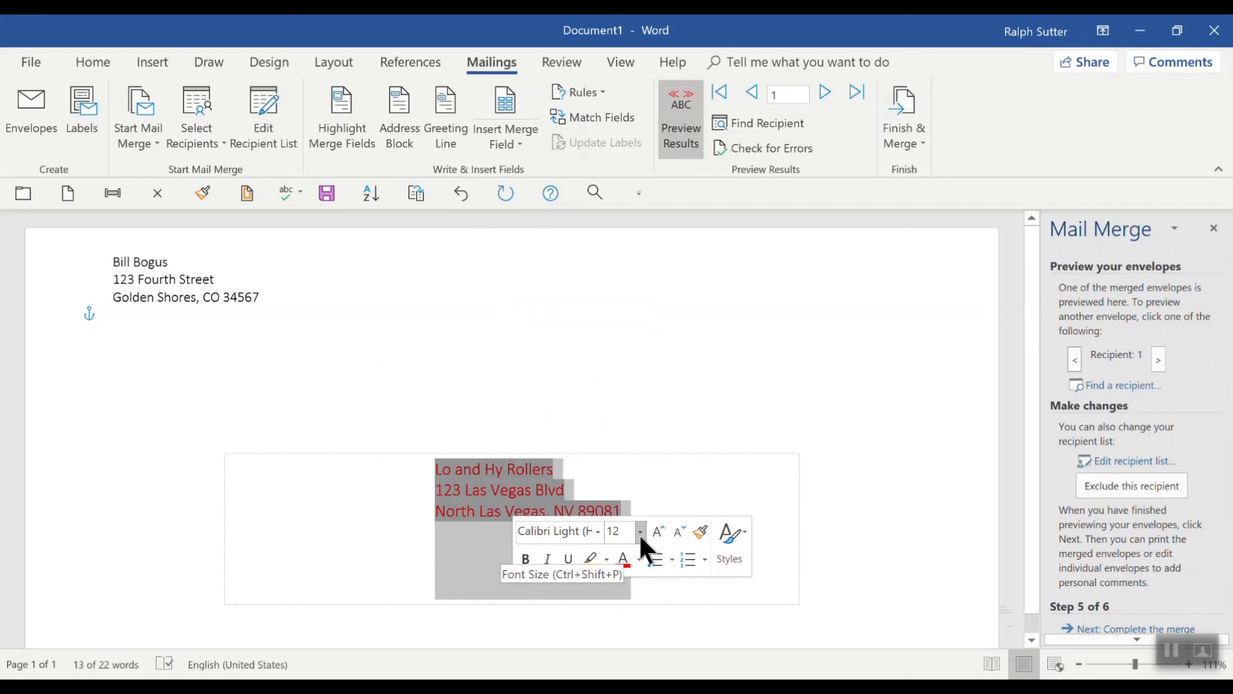
{"action": "left_click", "coordinate": [640, 532]}
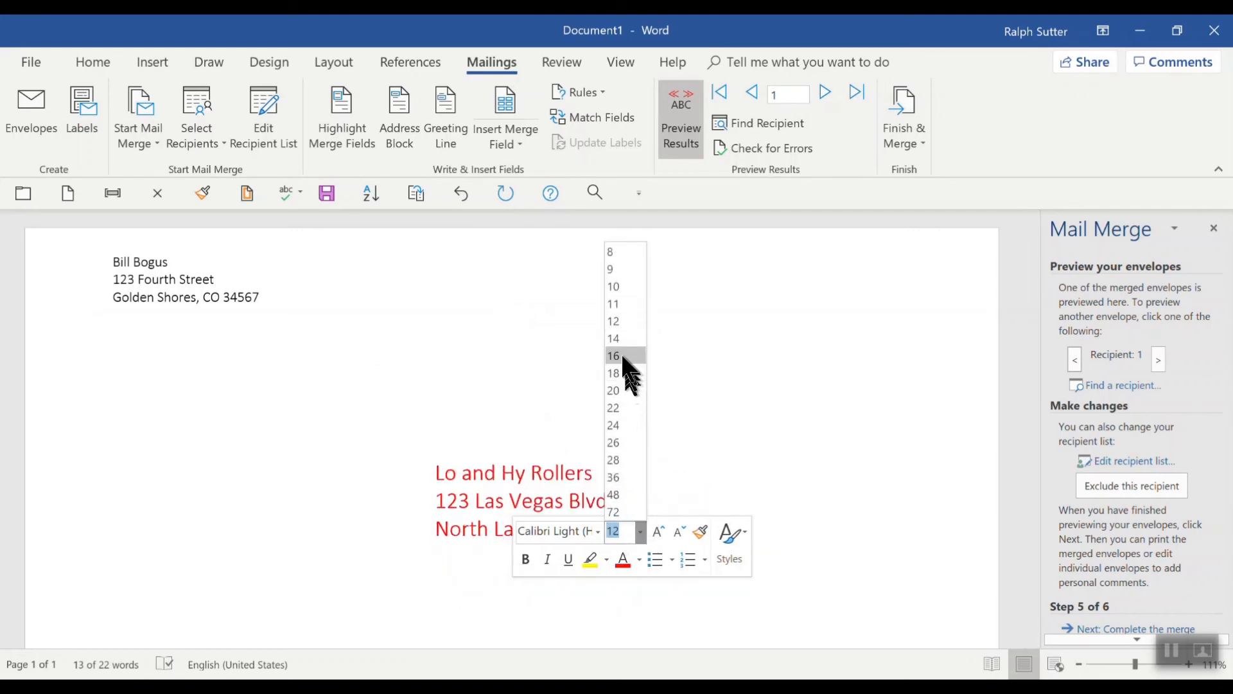
{"action": "left_click", "coordinate": [634, 336]}
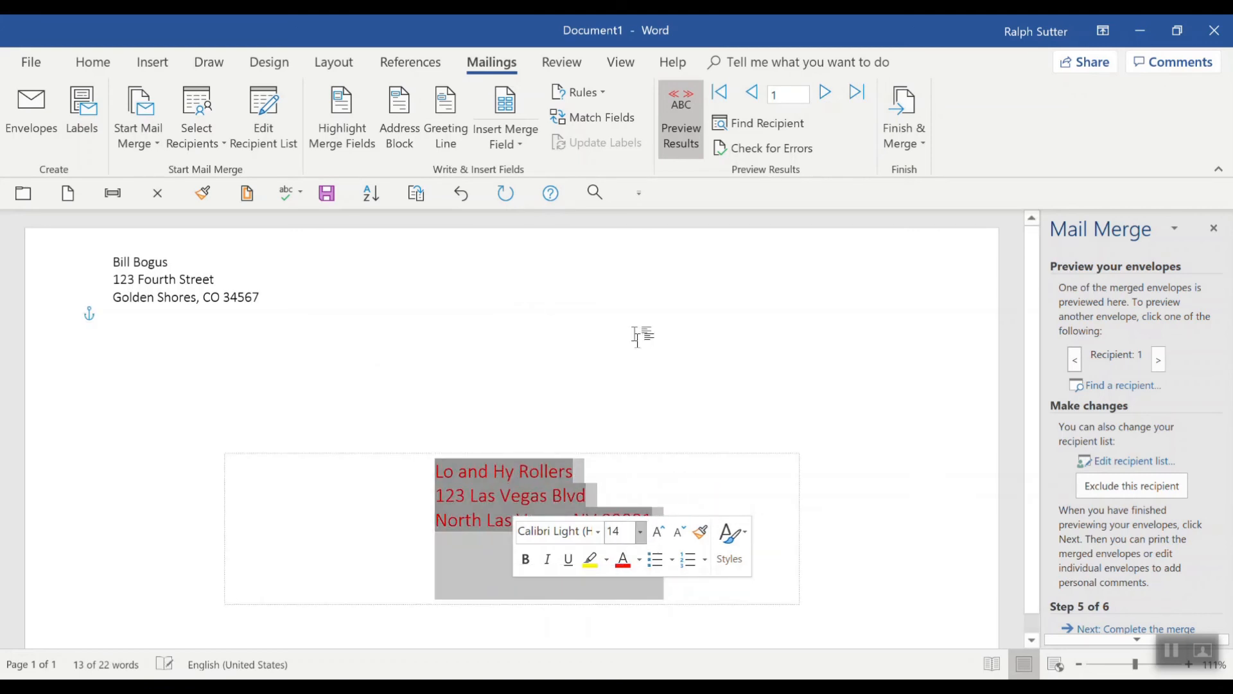
Format all three lines of the return address in green with a 12-point font size.
{"action": "left_click", "coordinate": [200, 300]}
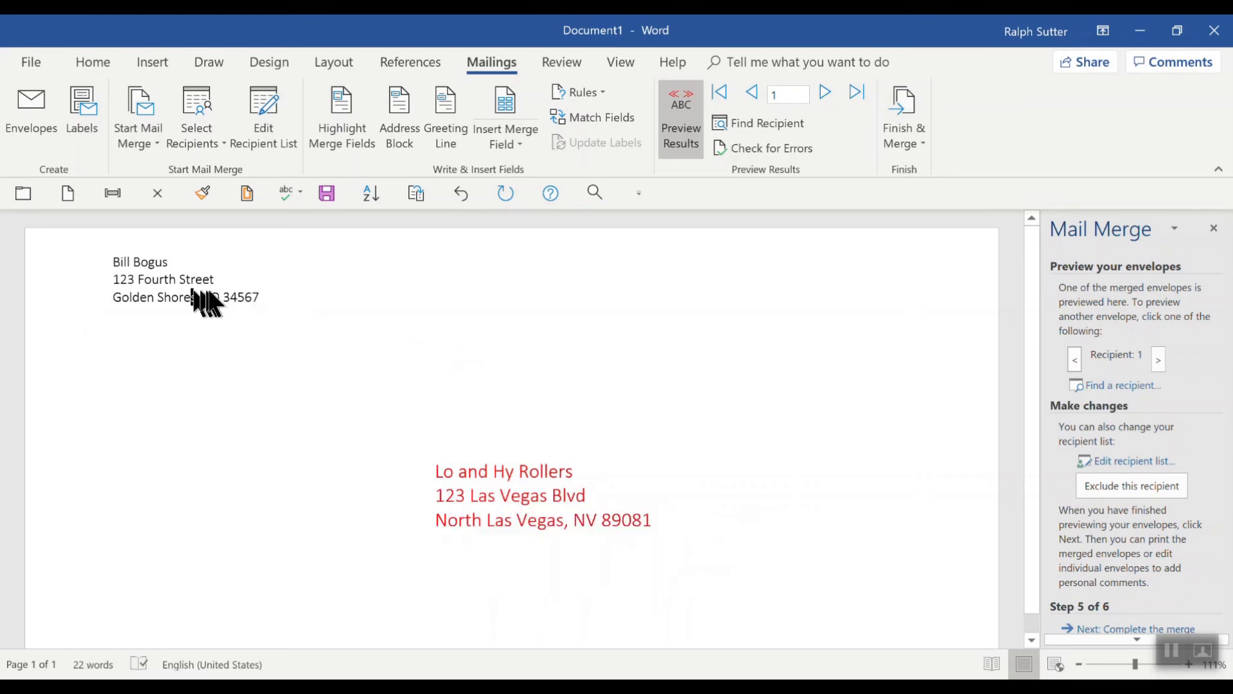
{"action": "left_click", "coordinate": [186, 280]}
{"action": "right_click", "coordinate": [186, 280]}
{"action": "key", "text": "Escape"}
{"action": "left_click_drag", "start_coordinate": [261, 303], "coordinate": [114, 264]}
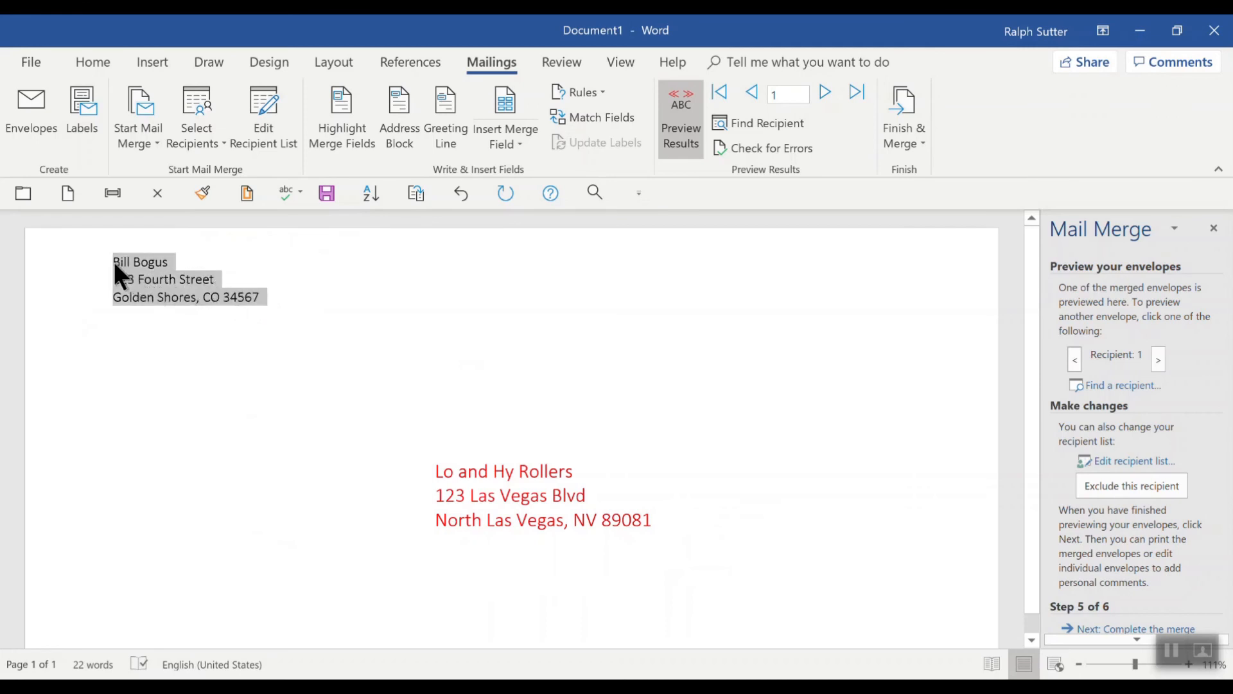
{"action": "left_click", "coordinate": [223, 231]}
{"action": "left_click", "coordinate": [239, 231]}
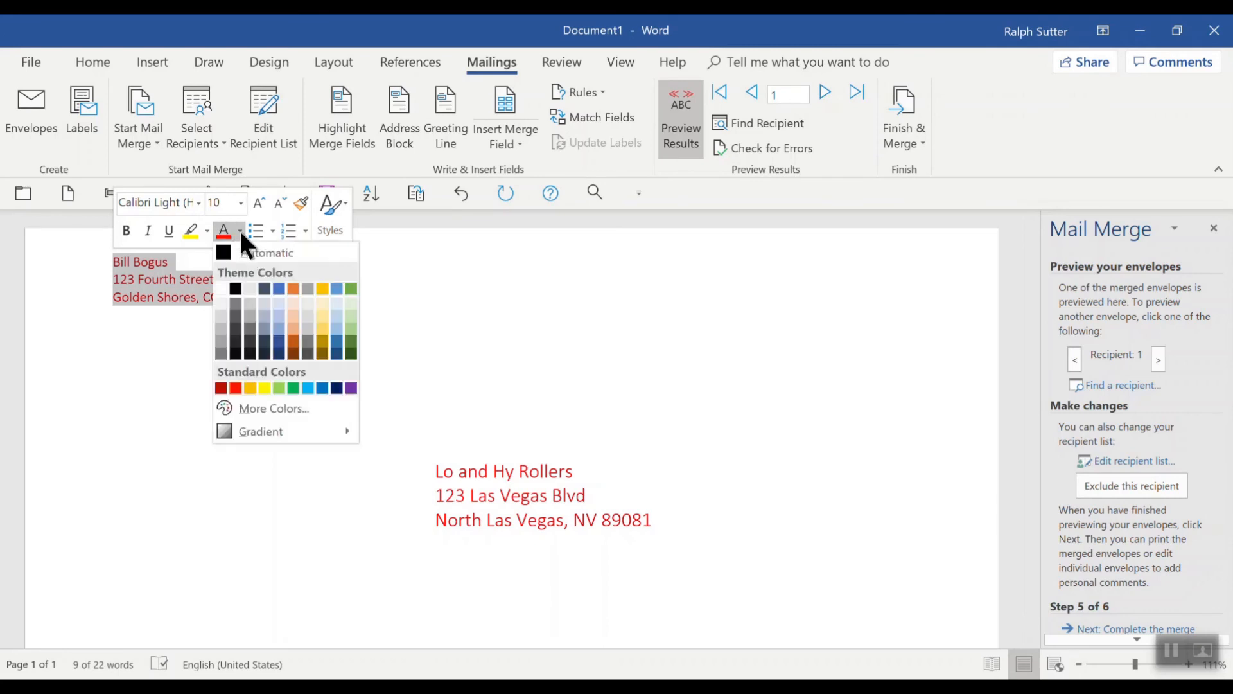
{"action": "left_click", "coordinate": [348, 289]}
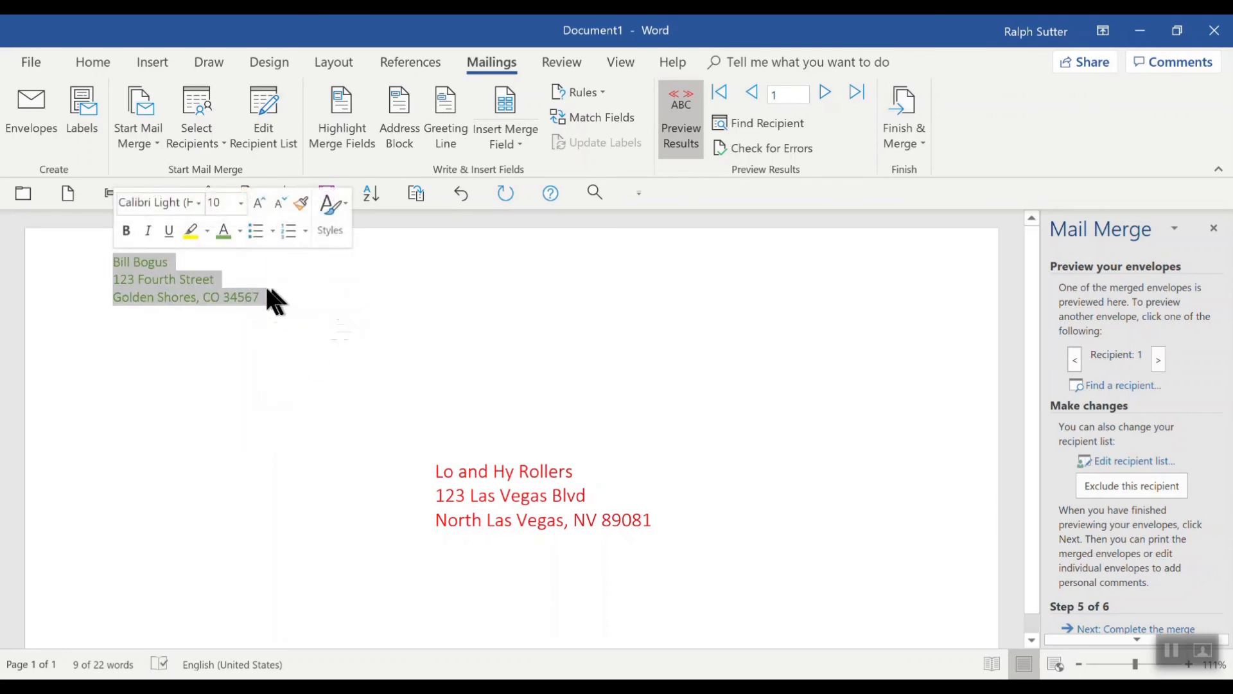
{"action": "left_click", "coordinate": [241, 203]}
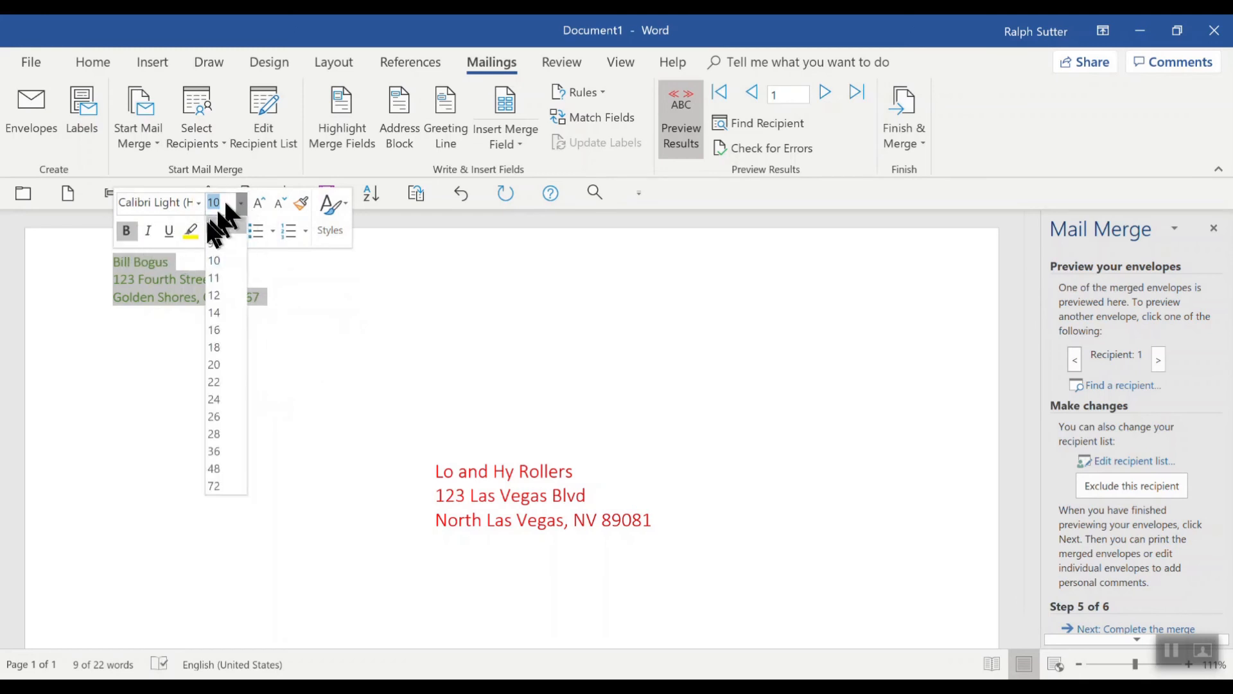
{"action": "left_click", "coordinate": [214, 283]}
{"action": "left_click", "coordinate": [733, 607]}
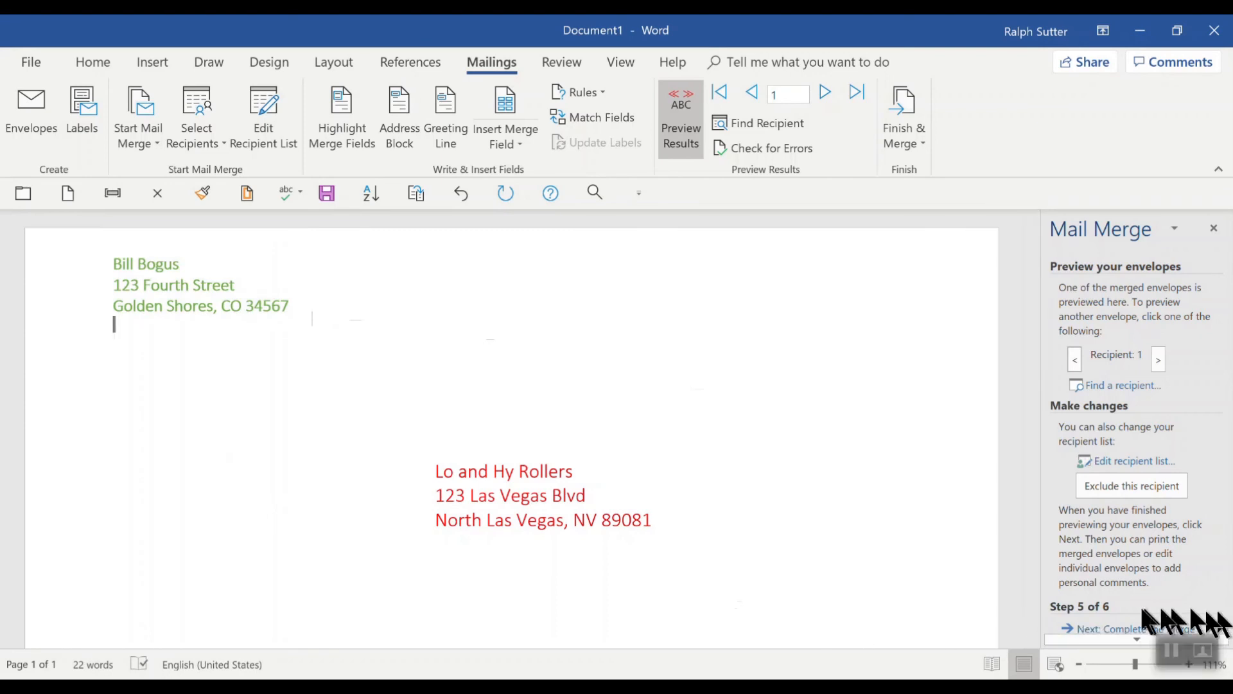
Complete the merge by creating individual envelopes for all records in a new document.
{"action": "left_click", "coordinate": [1116, 637]}
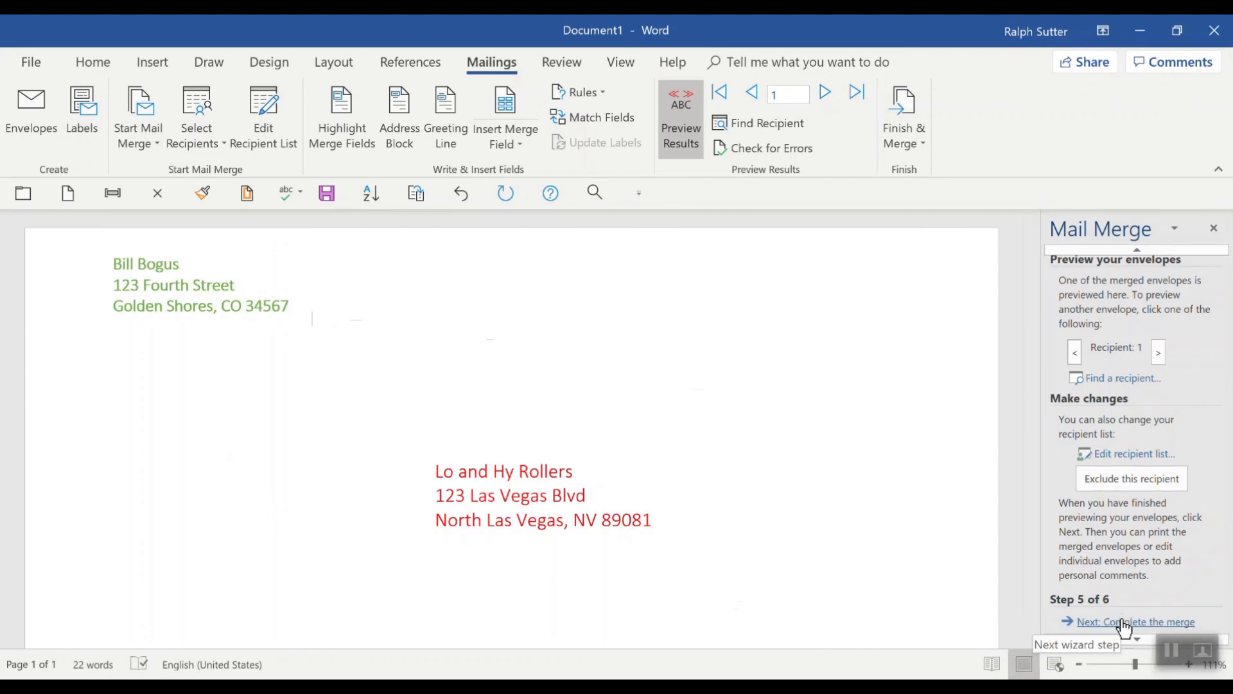
{"action": "left_click", "coordinate": [1124, 621]}
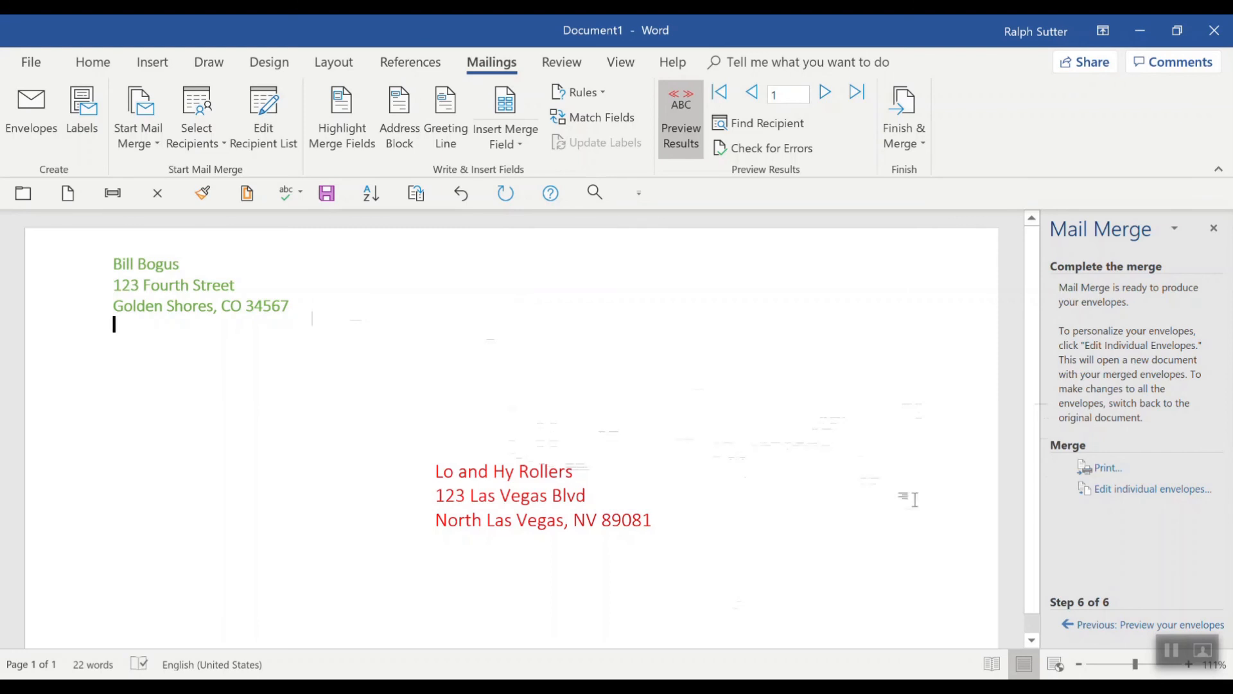
{"action": "left_click", "coordinate": [1123, 490]}
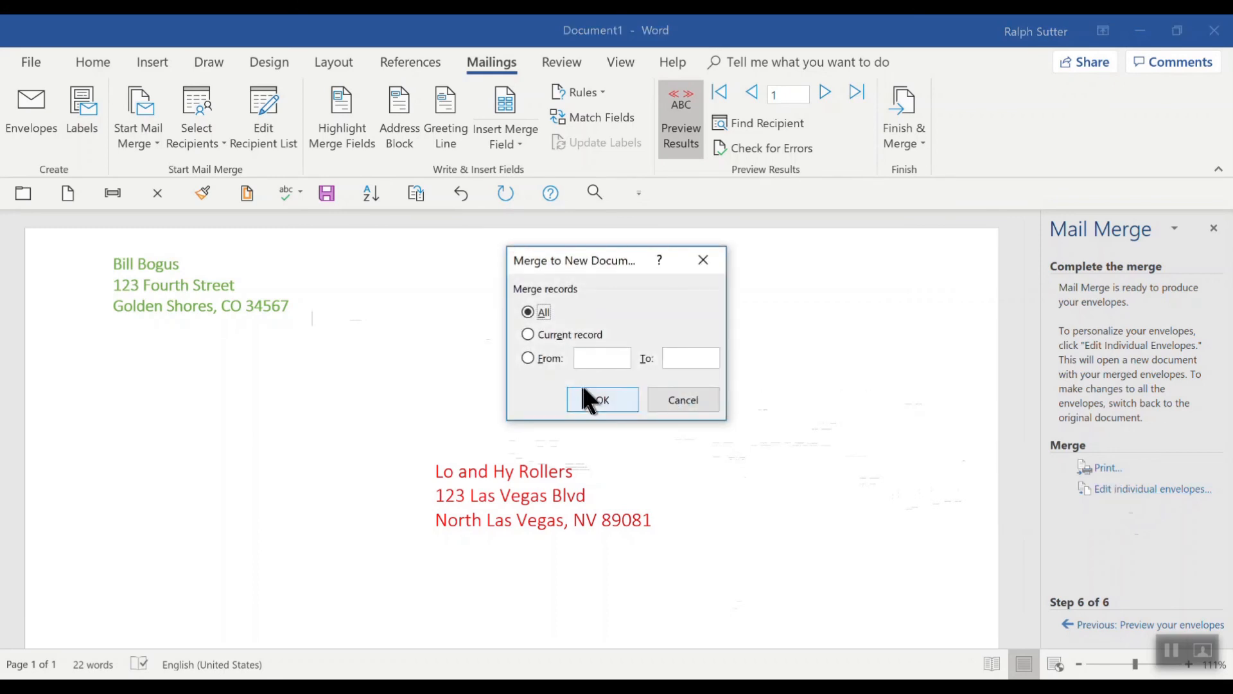
{"action": "left_click", "coordinate": [584, 399]}
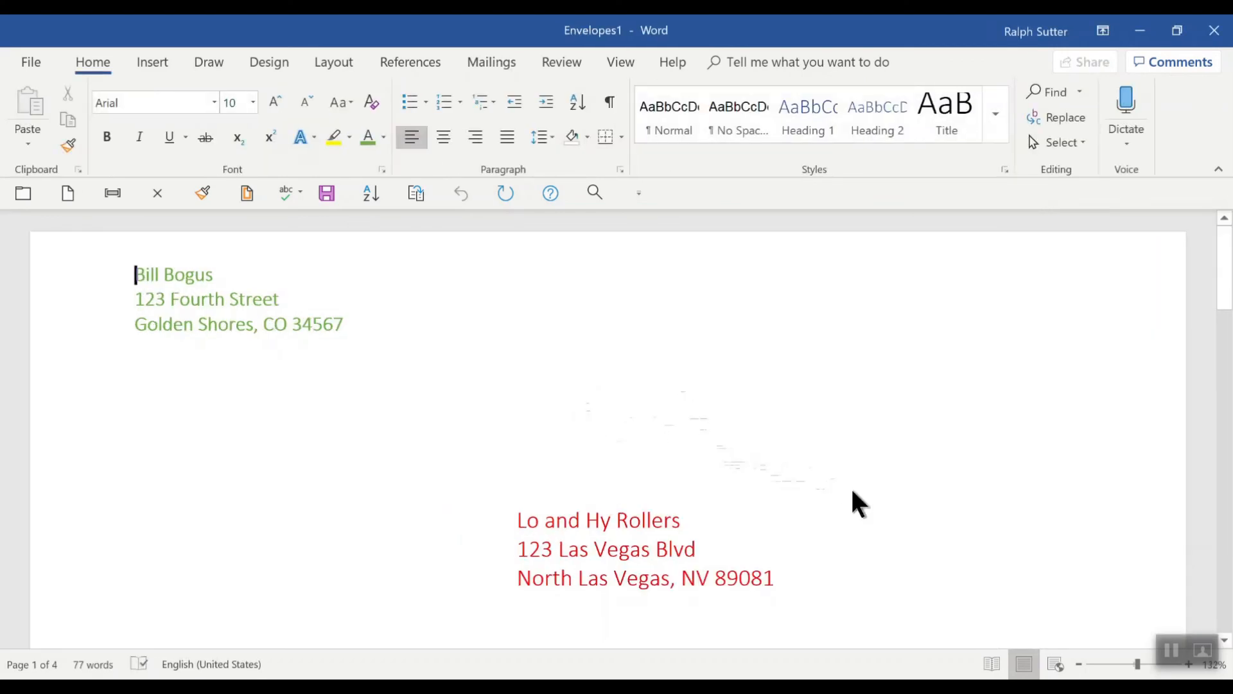
Look through all the merged envelopes and open the print settings with their preview.
{"action": "scroll", "coordinate": [851, 487], "scroll_direction": "down", "scroll_amount": 5}
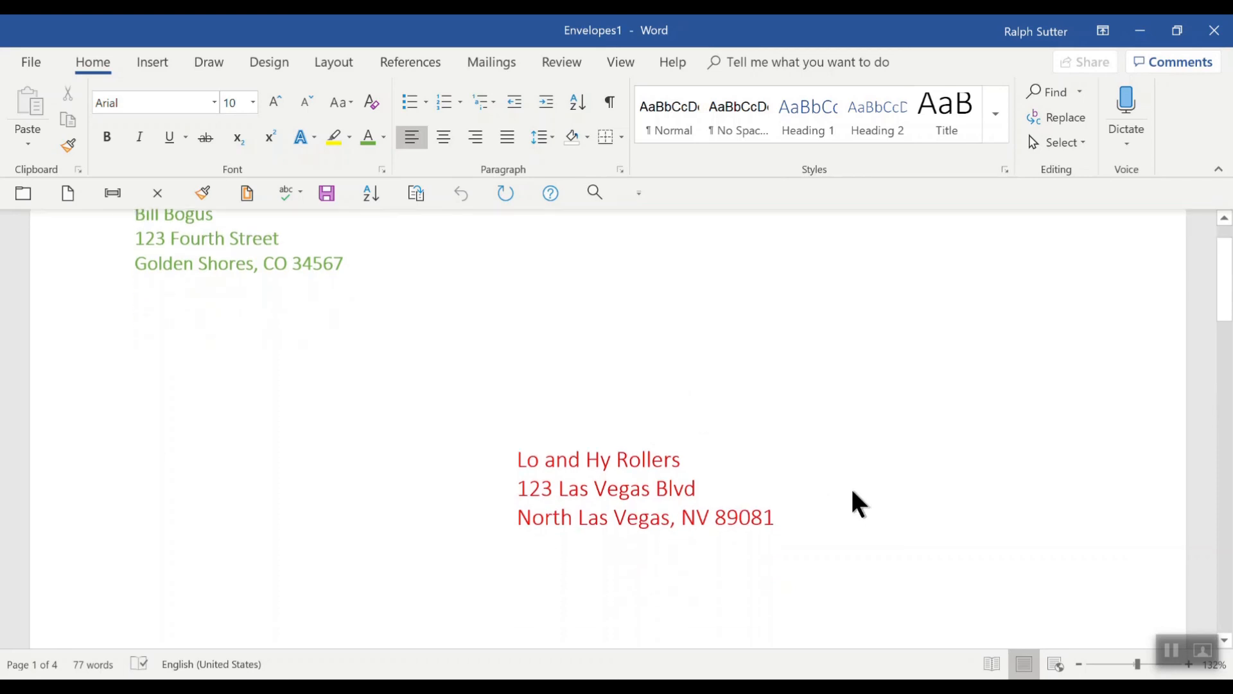
{"action": "scroll", "coordinate": [851, 487], "scroll_direction": "down", "scroll_amount": 6}
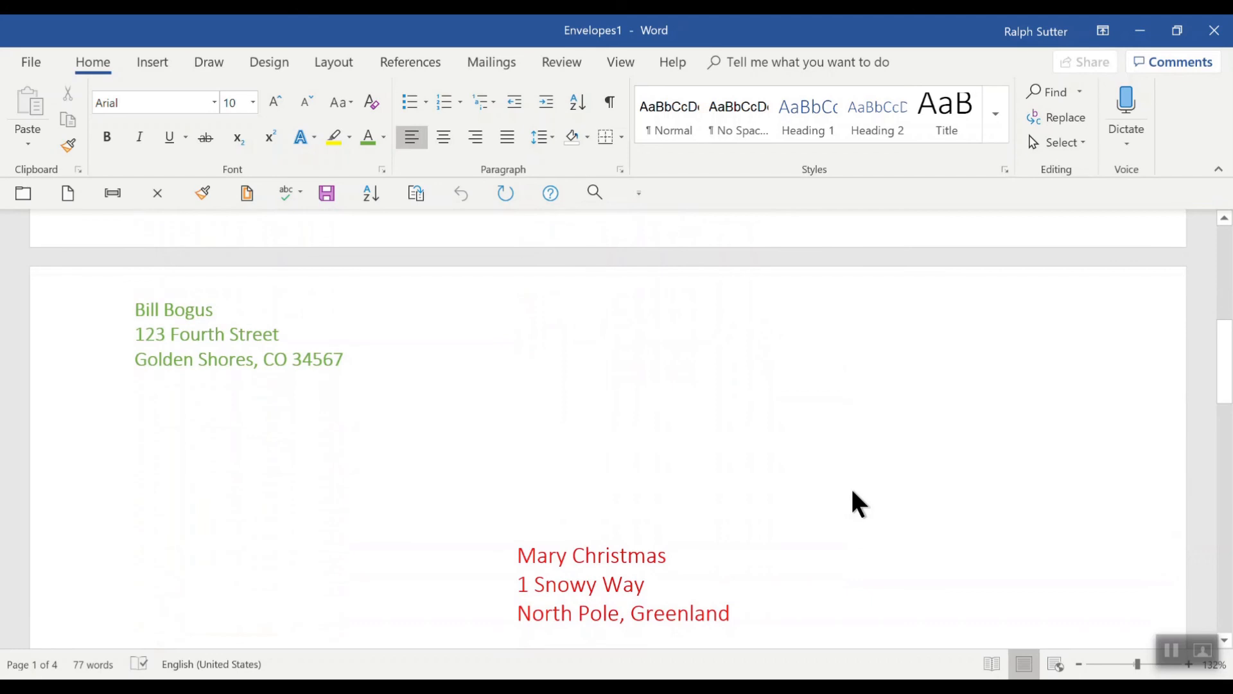
{"action": "scroll", "coordinate": [851, 487], "scroll_direction": "down", "scroll_amount": 12}
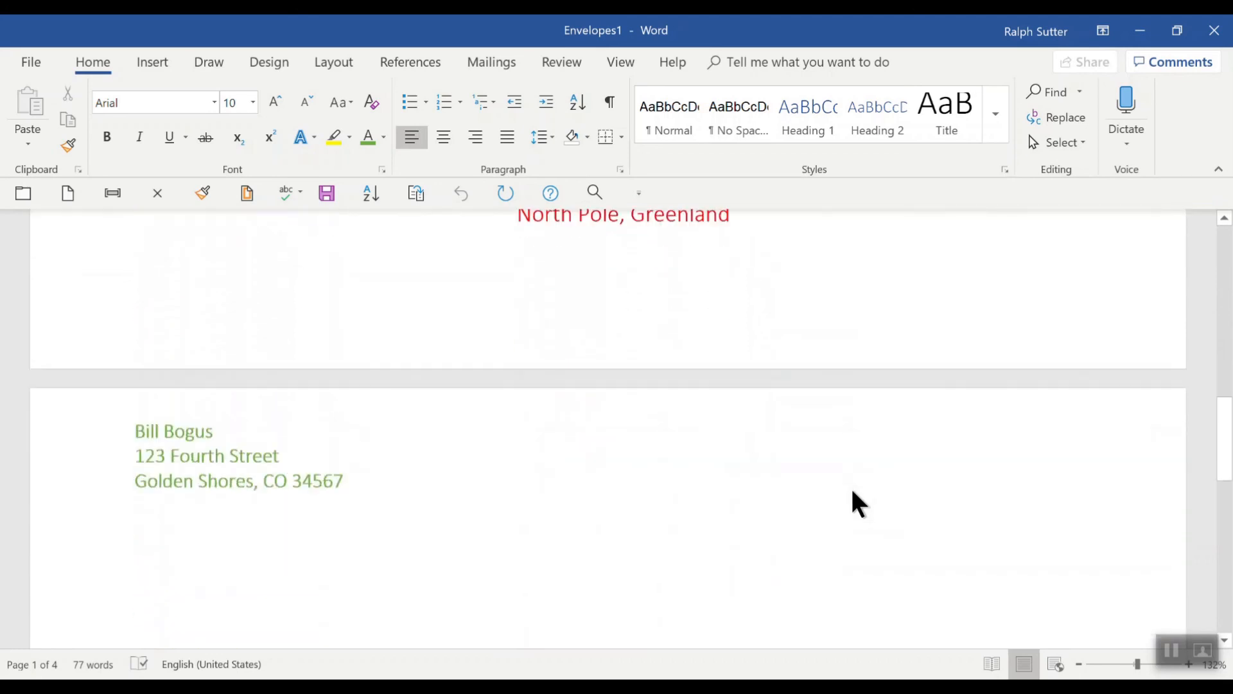
{"action": "scroll", "coordinate": [850, 487], "scroll_direction": "down", "scroll_amount": 2}
{"action": "scroll", "coordinate": [850, 487], "scroll_direction": "up", "scroll_amount": 2}
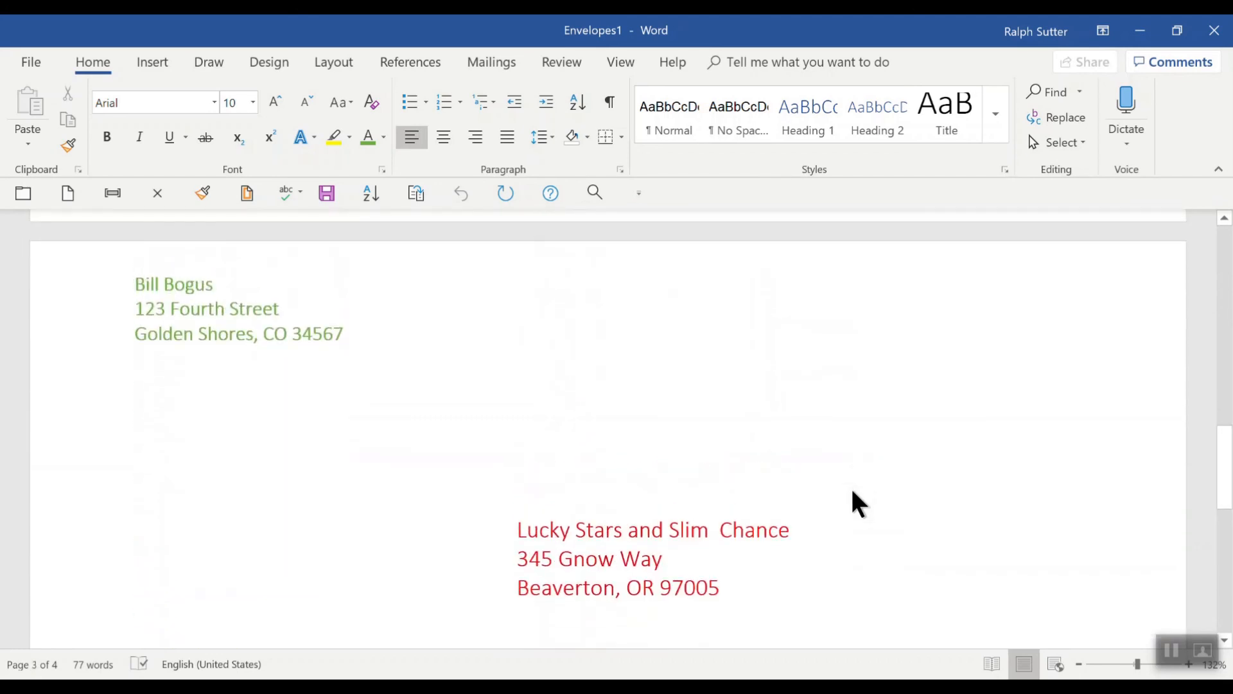
{"action": "scroll", "coordinate": [850, 487], "scroll_direction": "down", "scroll_amount": 10}
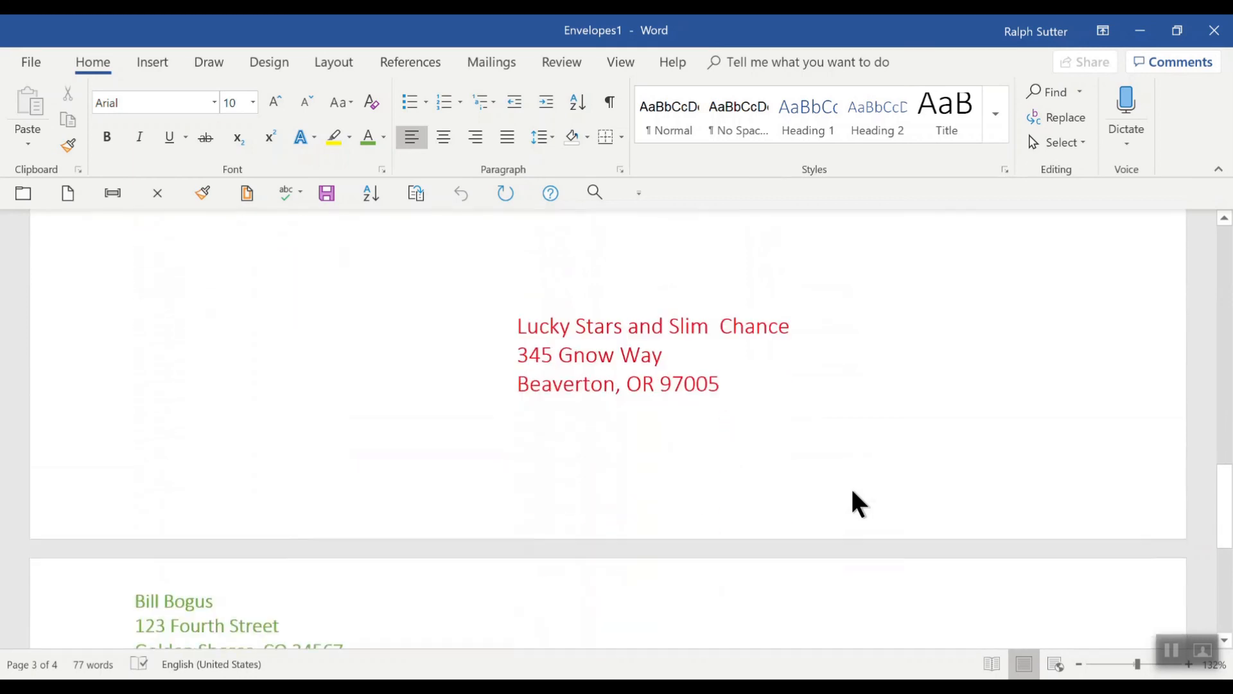
{"action": "scroll", "coordinate": [853, 492], "scroll_direction": "down", "scroll_amount": 2}
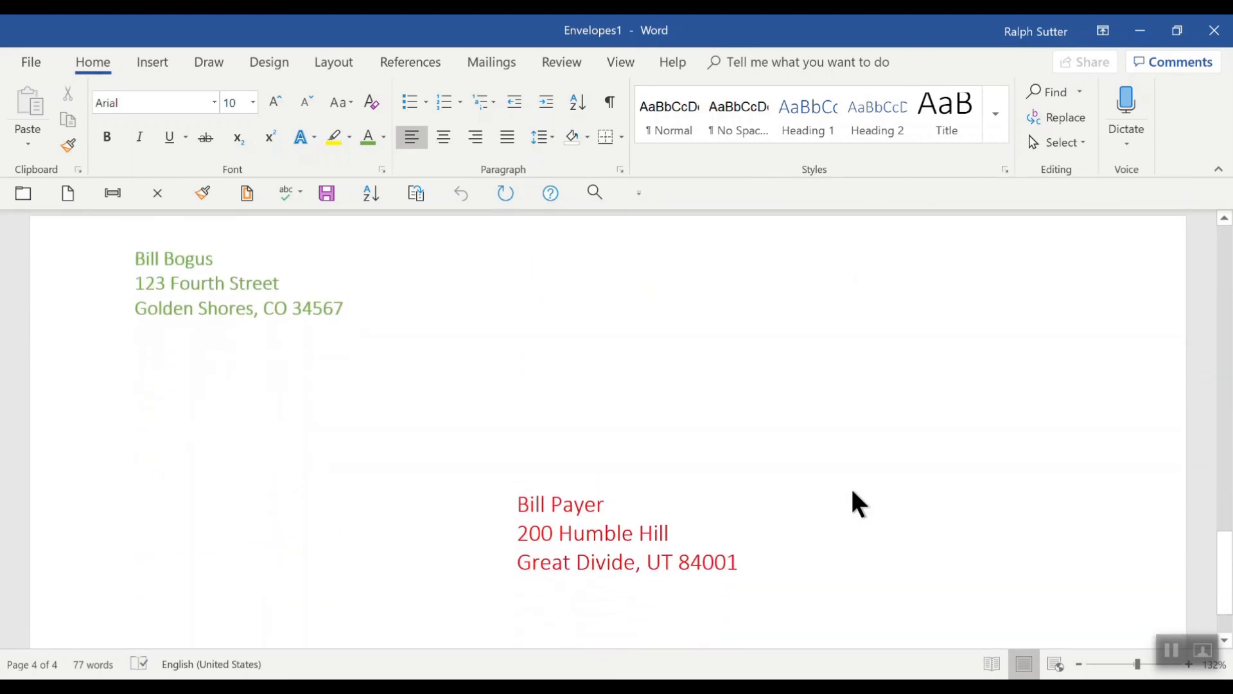
{"action": "left_click", "coordinate": [31, 64]}
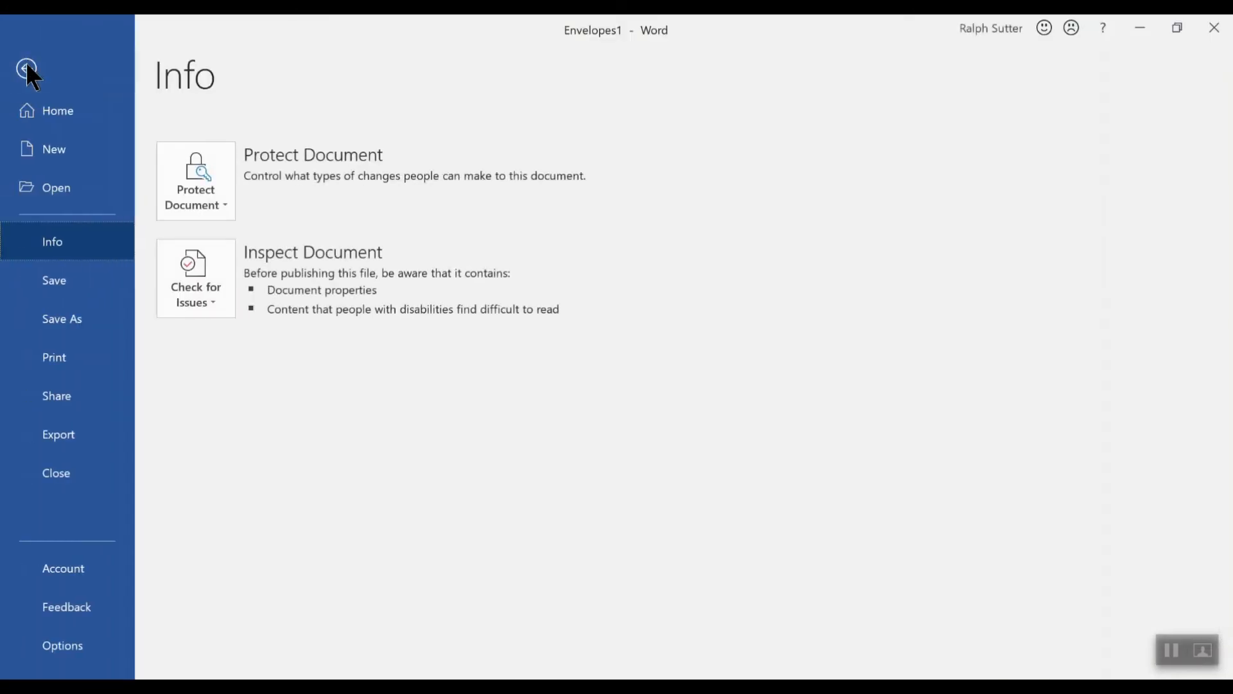
{"action": "left_click", "coordinate": [40, 355]}
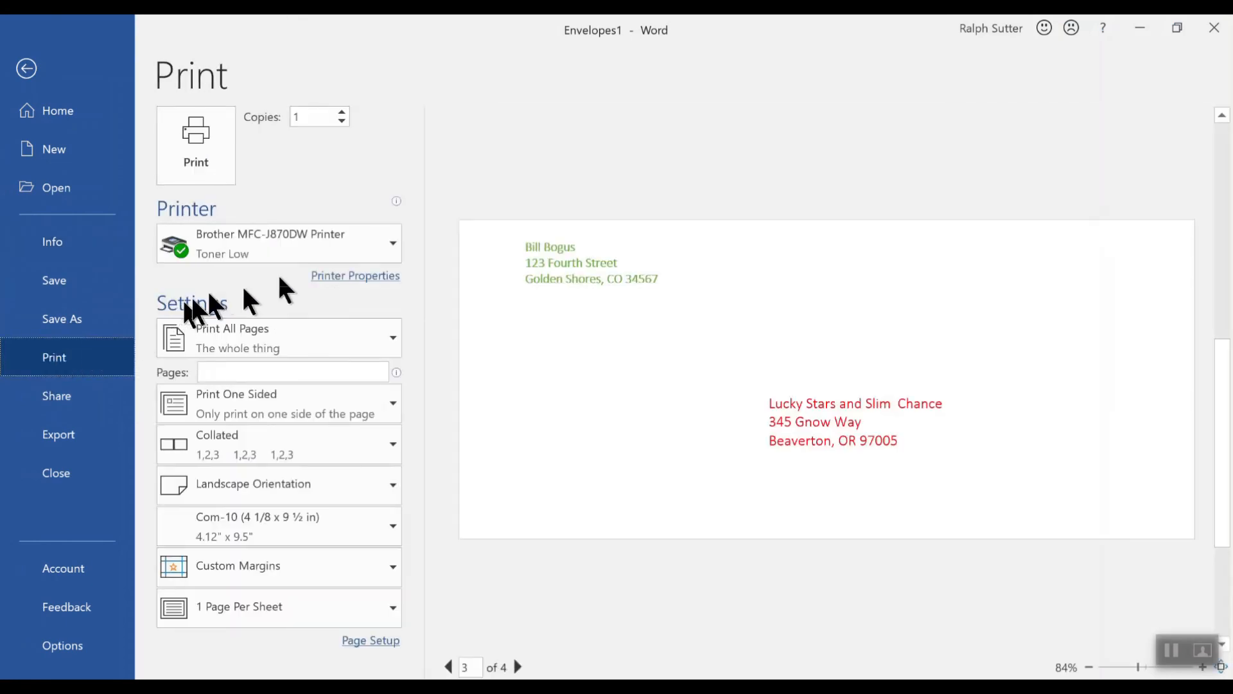